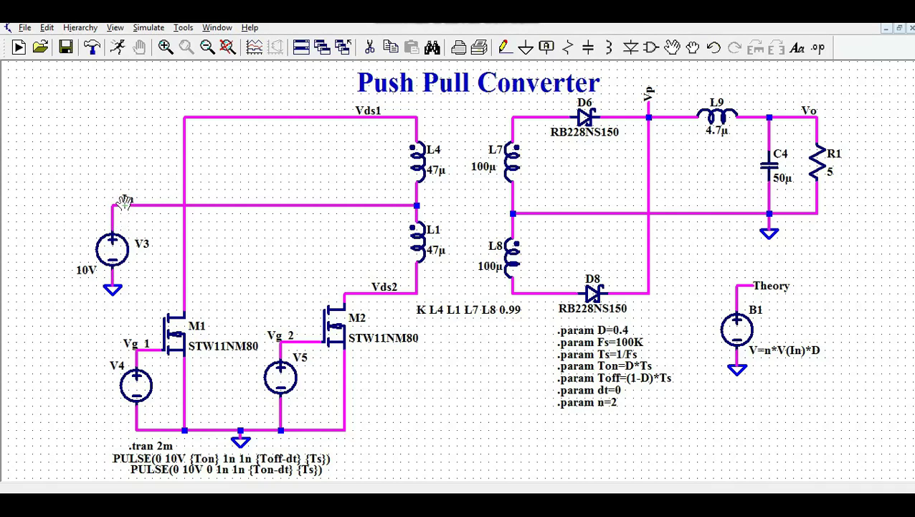
- Review the DC value setting of voltage source V3
{"action": "right_click", "coordinate": [112, 249]}
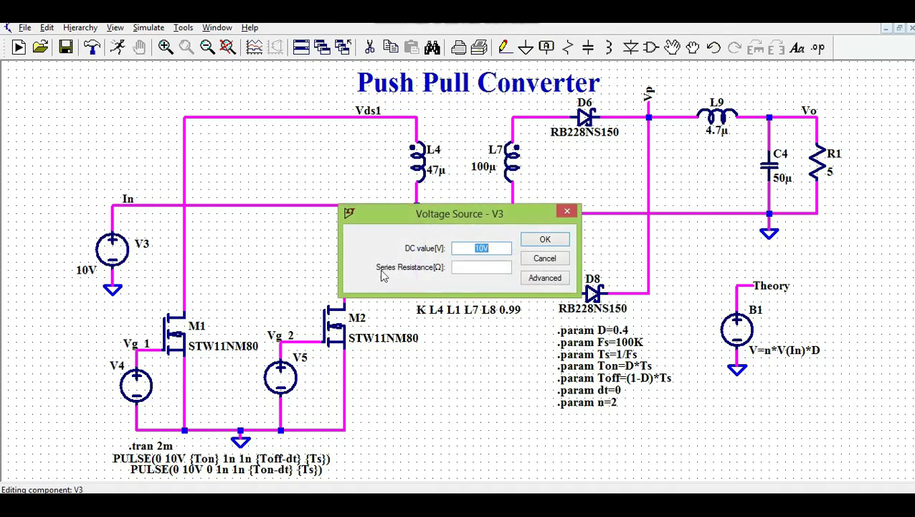
{"action": "left_click", "coordinate": [544, 240]}
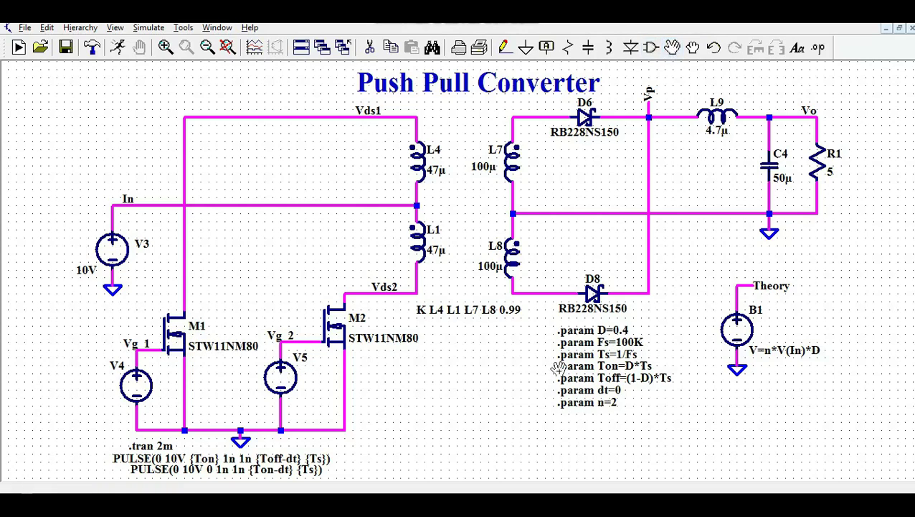
- Point out the .param directives by picking up and replacing their block, and view the empty SPICE directive editor
{"action": "left_click_drag", "start_coordinate": [550, 324], "coordinate": [698, 422]}
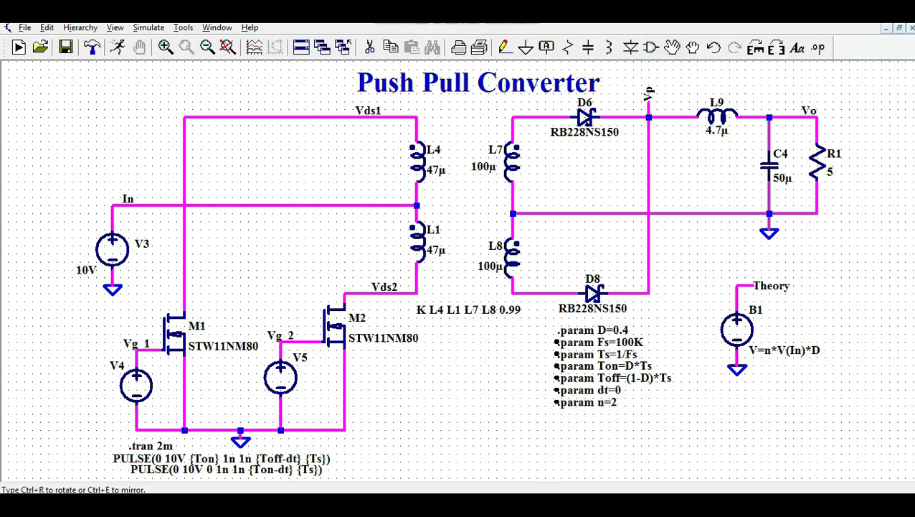
{"action": "left_click", "coordinate": [623, 366]}
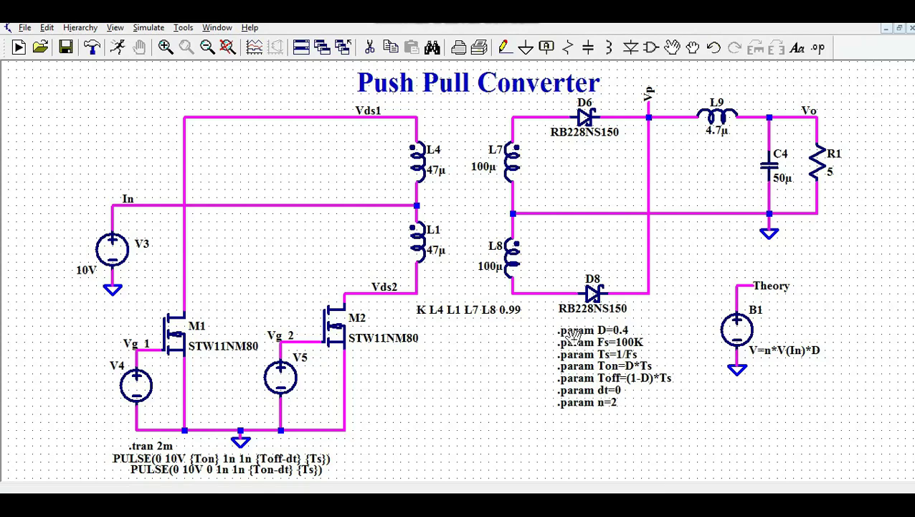
{"action": "left_click", "coordinate": [818, 48]}
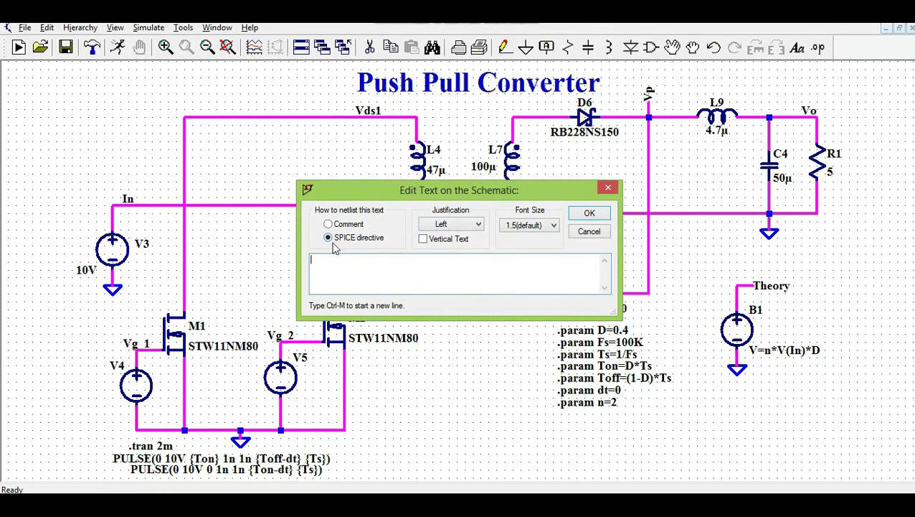
{"action": "left_click", "coordinate": [587, 216]}
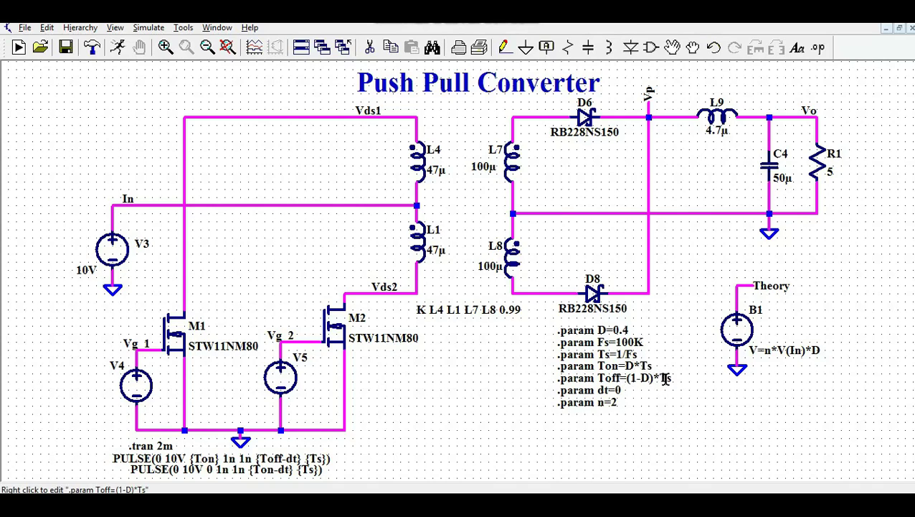
- Set the dead-time parameter dt to 20n in its .param directive
{"action": "right_click", "coordinate": [620, 393]}
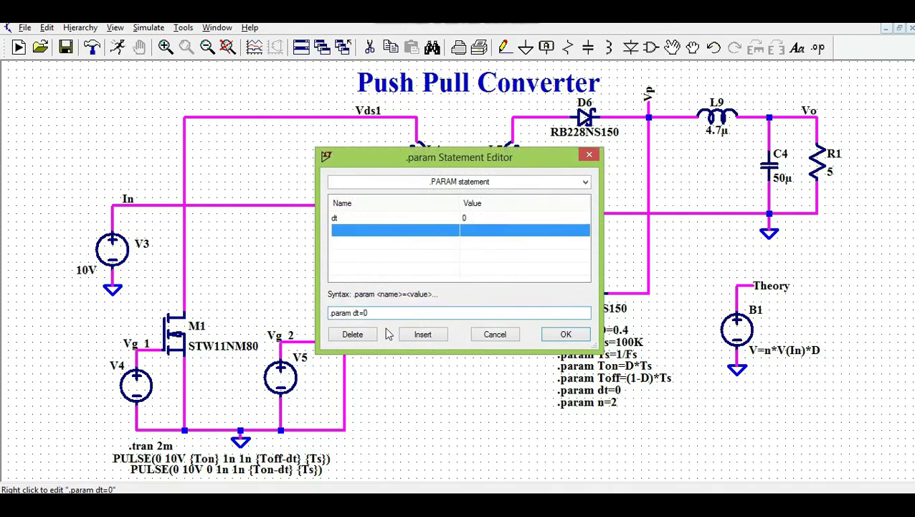
{"action": "left_click", "coordinate": [365, 313]}
{"action": "type", "text": "20n"}
{"action": "key", "text": "Return"}
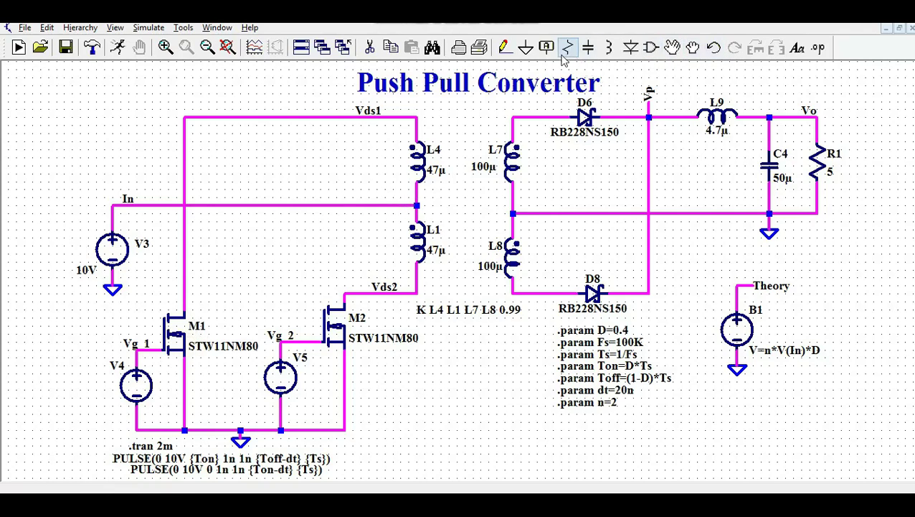
- Trace the M1 current path with wires from the primary centre tap past L4 and down beside M1, and mark L4's lower end
{"action": "left_click", "coordinate": [504, 47]}
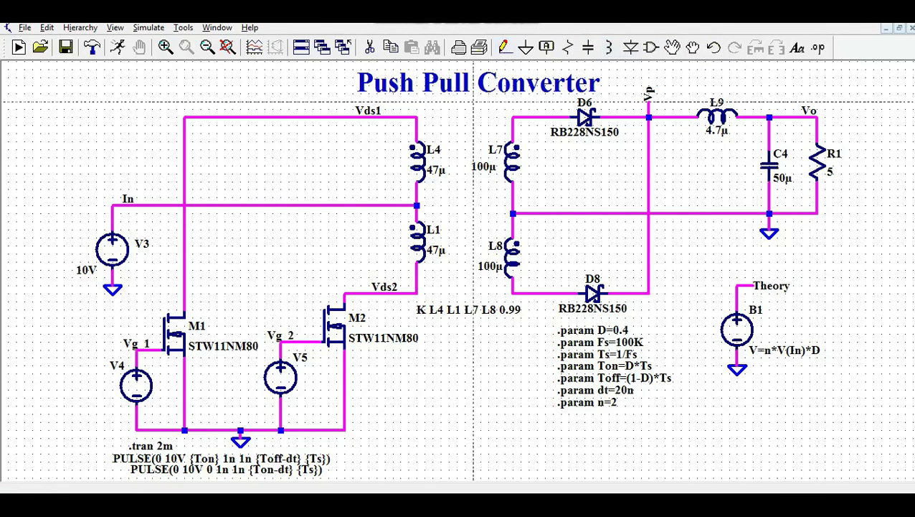
{"action": "left_click", "coordinate": [386, 198]}
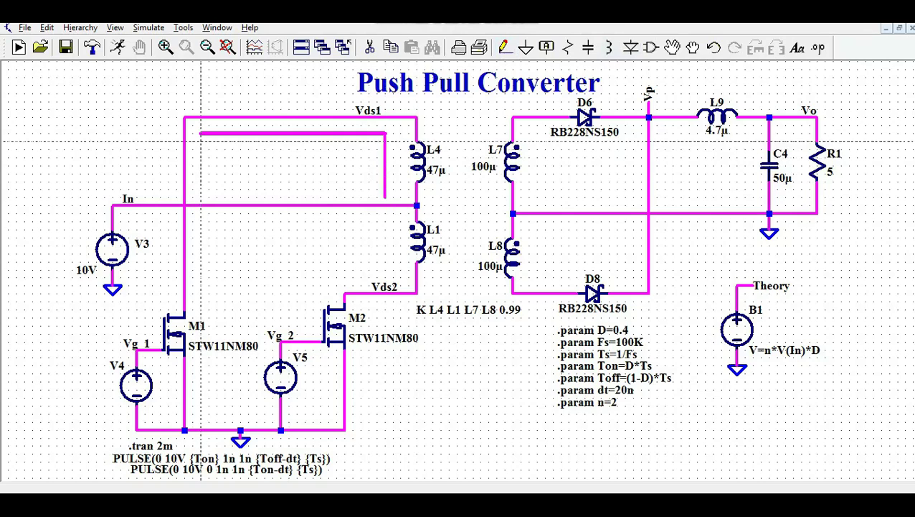
{"action": "left_click", "coordinate": [201, 133]}
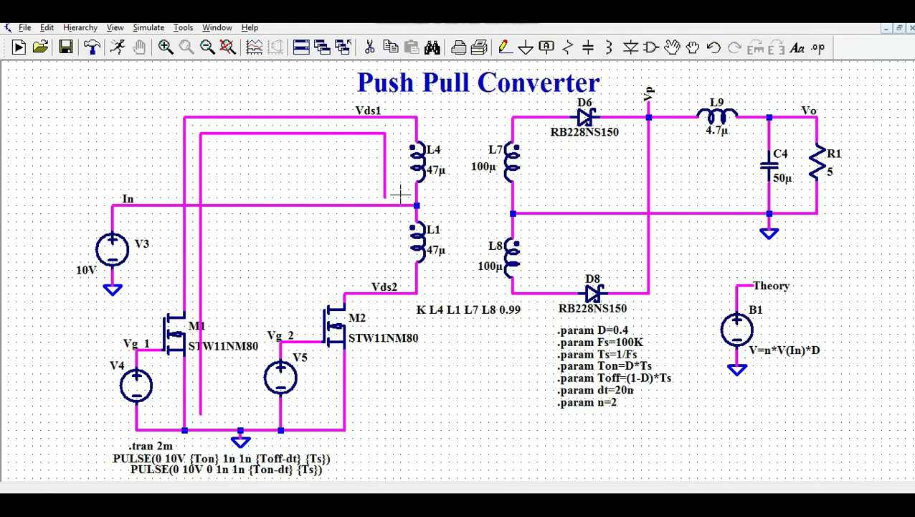
{"action": "left_click", "coordinate": [504, 48]}
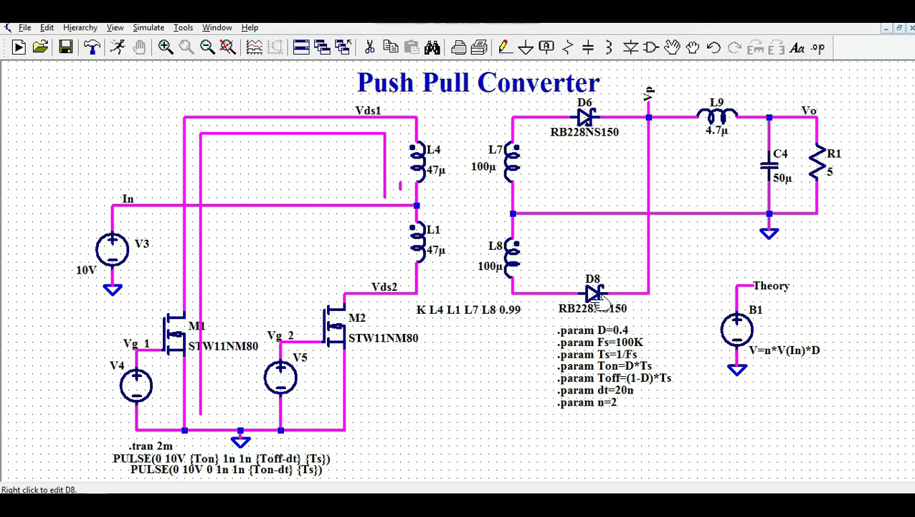
- Trace the secondary current loop with wires from L8 through D8 and L9 to the output and back to the centre tap
{"action": "left_click", "coordinate": [505, 47]}
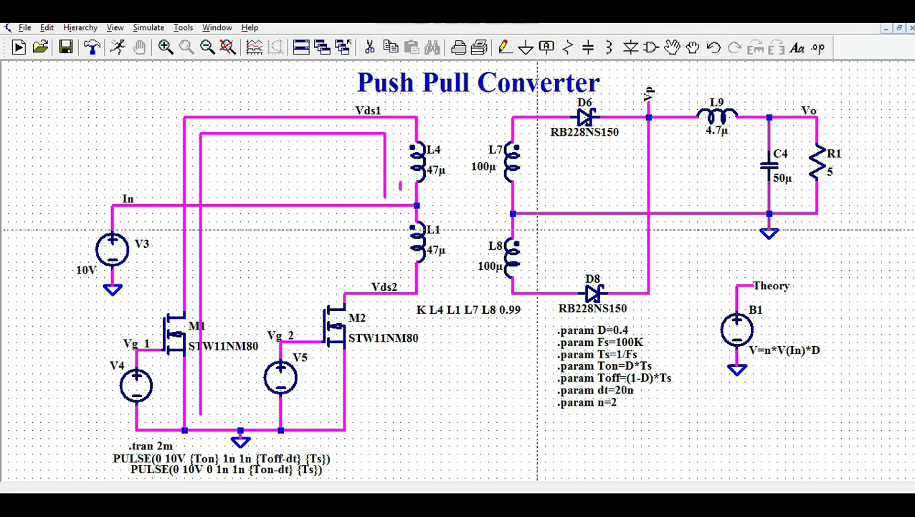
{"action": "left_click", "coordinate": [529, 221]}
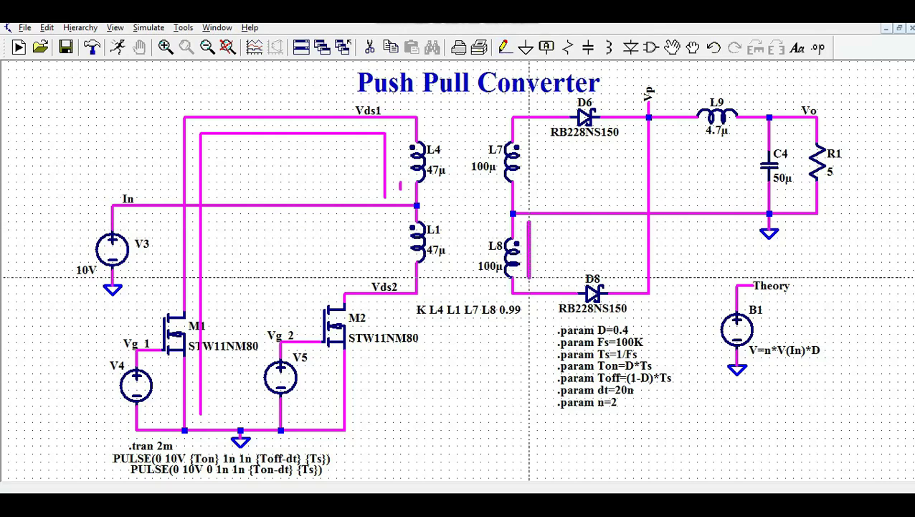
{"action": "left_click", "coordinate": [633, 277]}
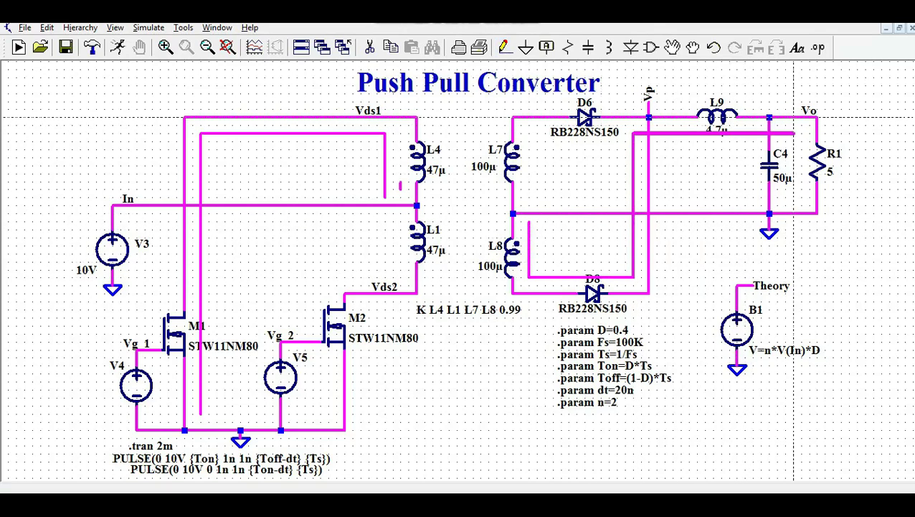
{"action": "left_click", "coordinate": [794, 132]}
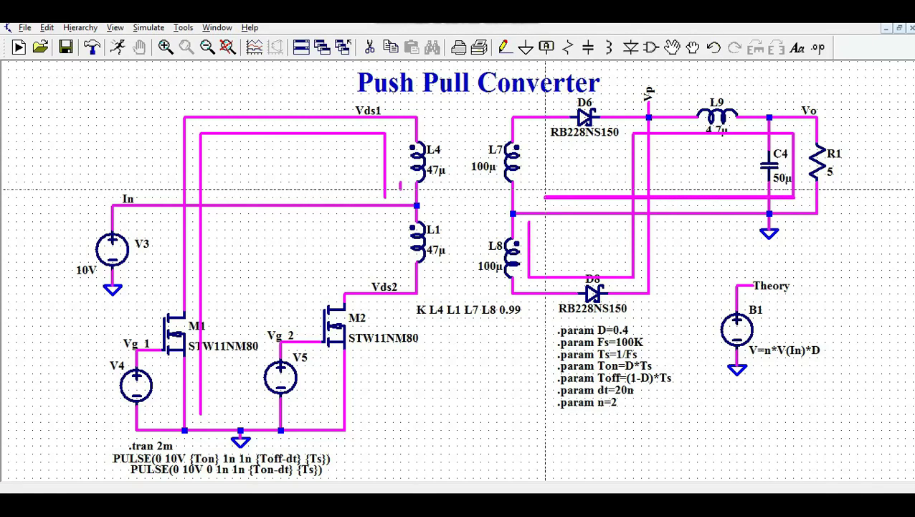
{"action": "left_click", "coordinate": [530, 195]}
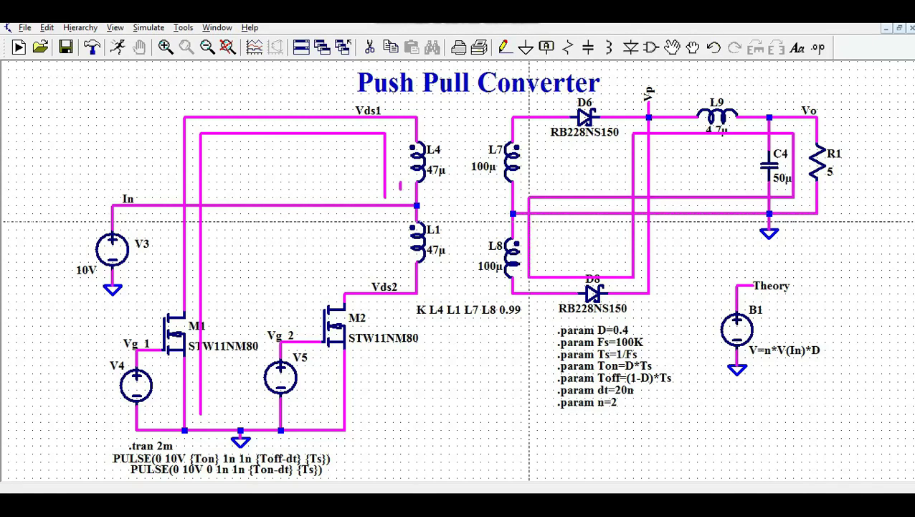
{"action": "key", "text": "Escape"}
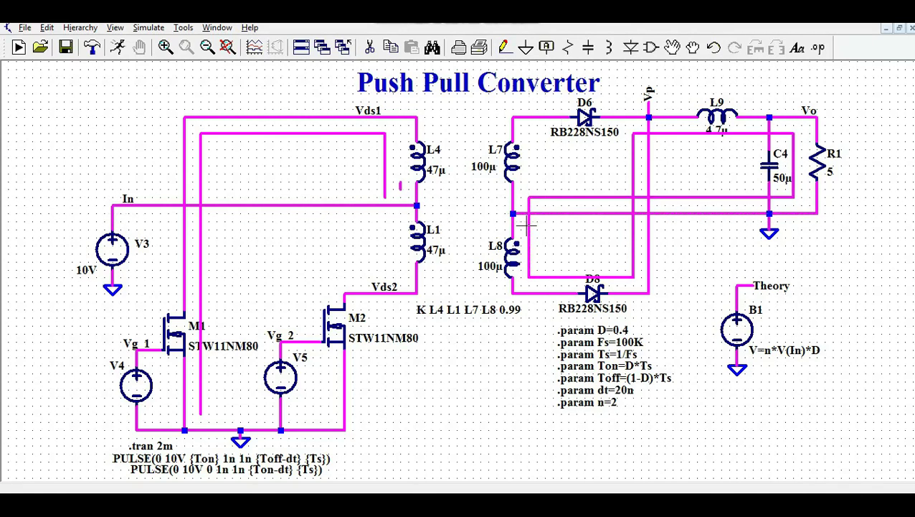
- Delete the illustrative wires that trace the current path between L4 and M1
{"action": "left_click", "coordinate": [370, 46]}
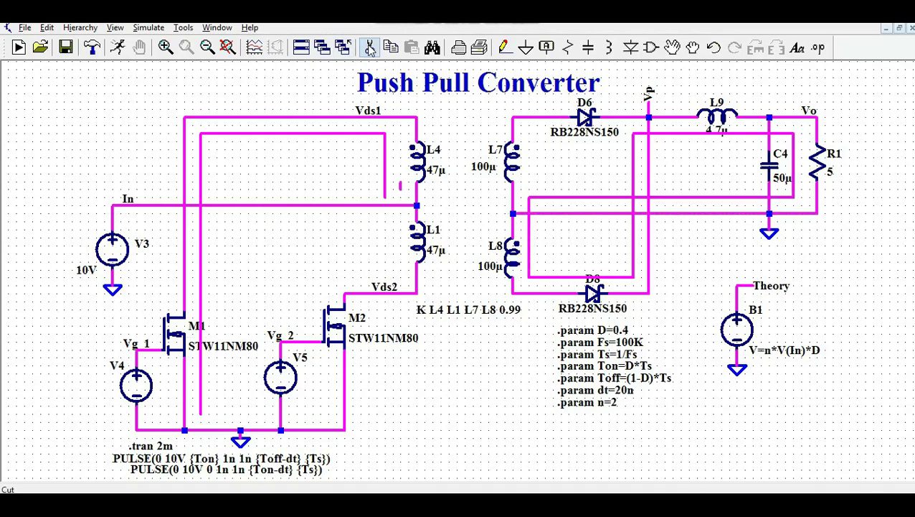
{"action": "left_click", "coordinate": [295, 134]}
{"action": "left_click", "coordinate": [200, 197]}
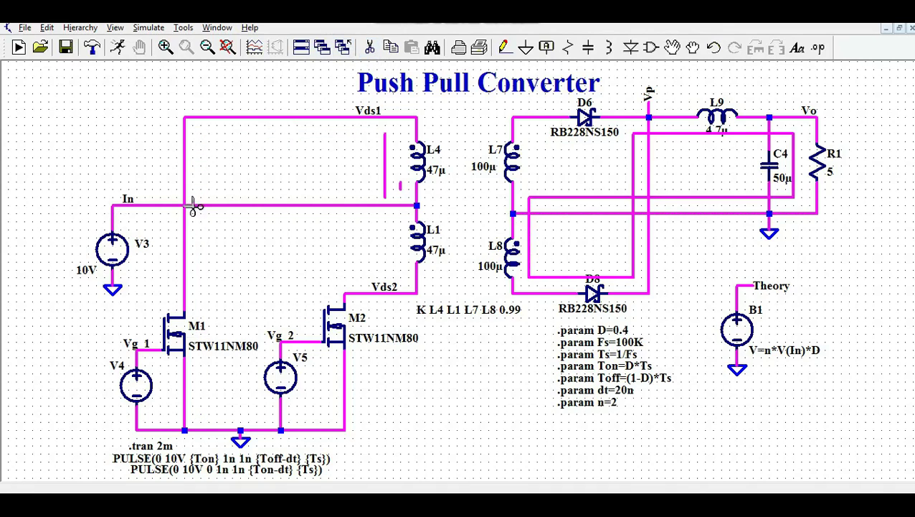
{"action": "left_click", "coordinate": [385, 176]}
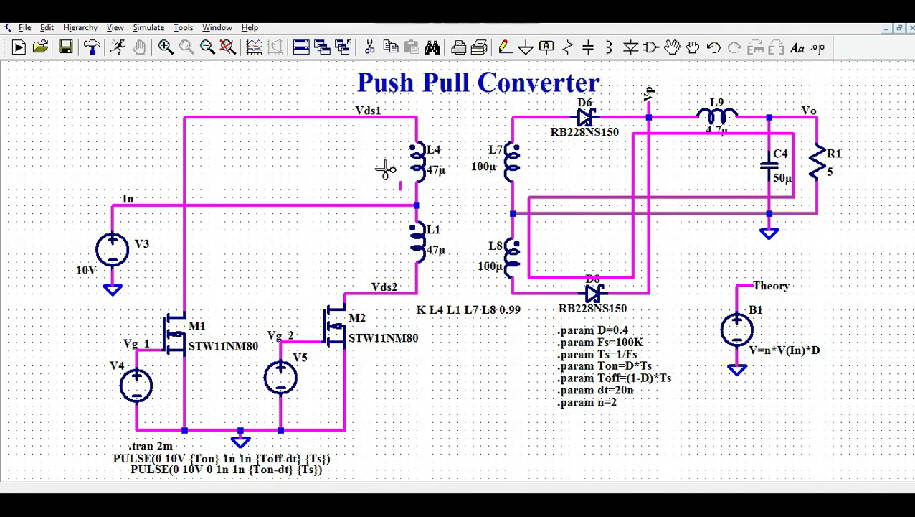
- Delete the illustrative wires of the secondary loop through D8 and L9, and the short mark beside L4
{"action": "left_click", "coordinate": [580, 196]}
{"action": "left_click", "coordinate": [634, 180]}
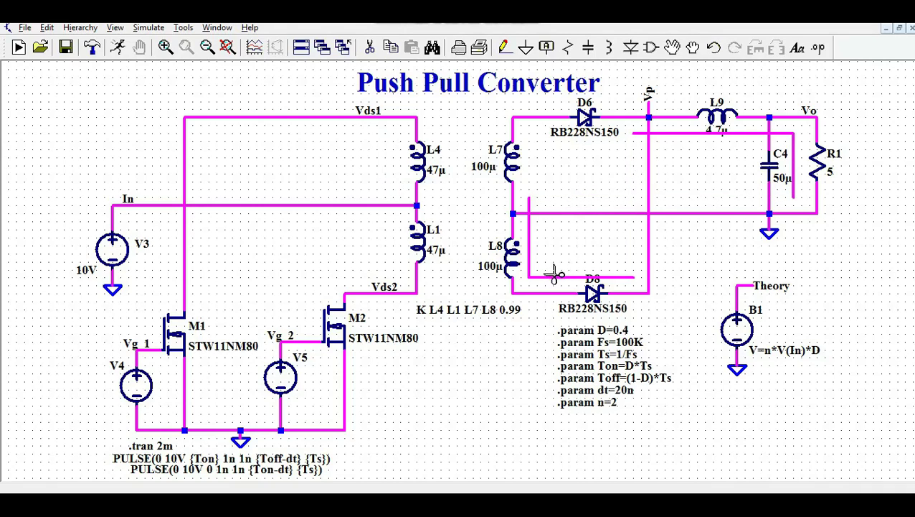
{"action": "left_click", "coordinate": [528, 218]}
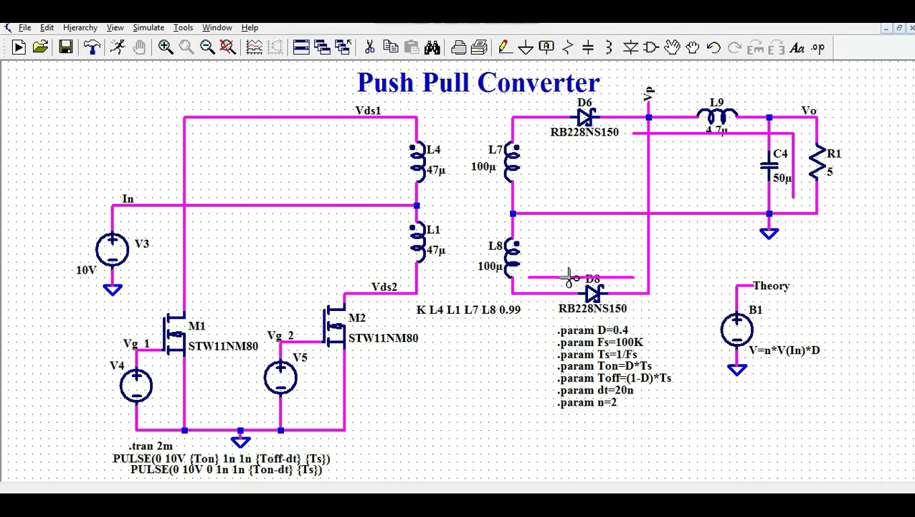
{"action": "left_click", "coordinate": [570, 277]}
{"action": "left_click", "coordinate": [700, 133]}
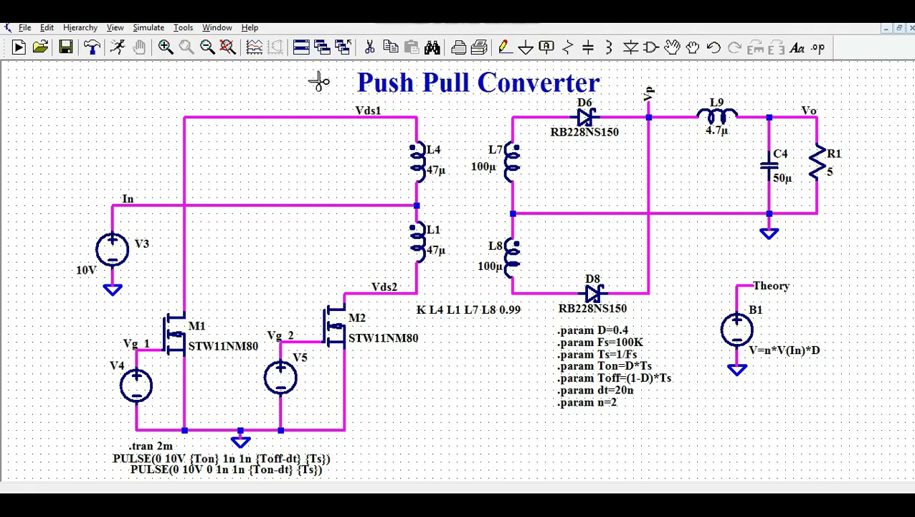
{"action": "key", "text": "Escape"}
- Trace the M2 current loop with wires from node In past L1 and M2, back along the ground line and up through V3
{"action": "left_click", "coordinate": [504, 45]}
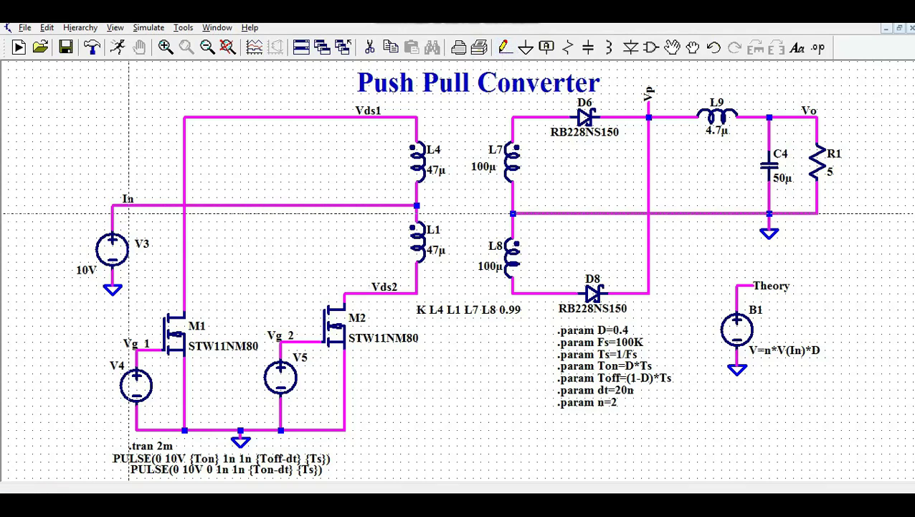
{"action": "left_click", "coordinate": [129, 212]}
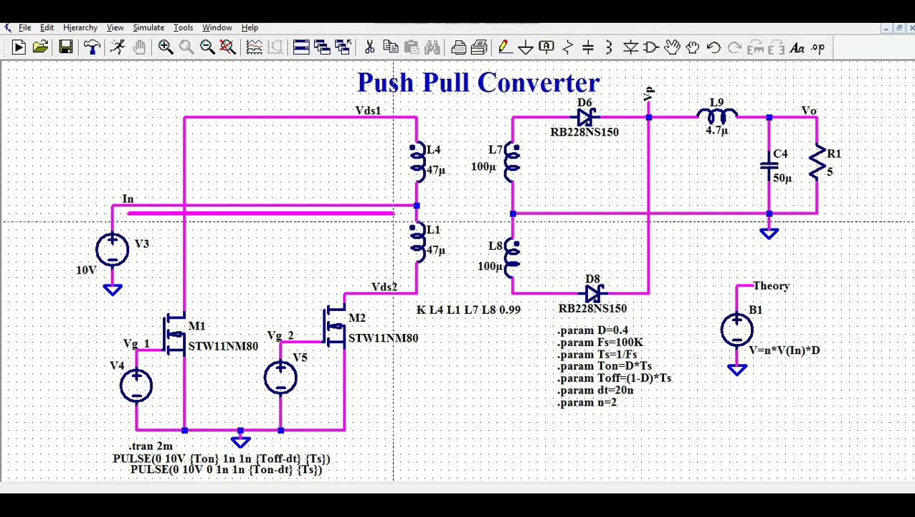
{"action": "left_click", "coordinate": [393, 212]}
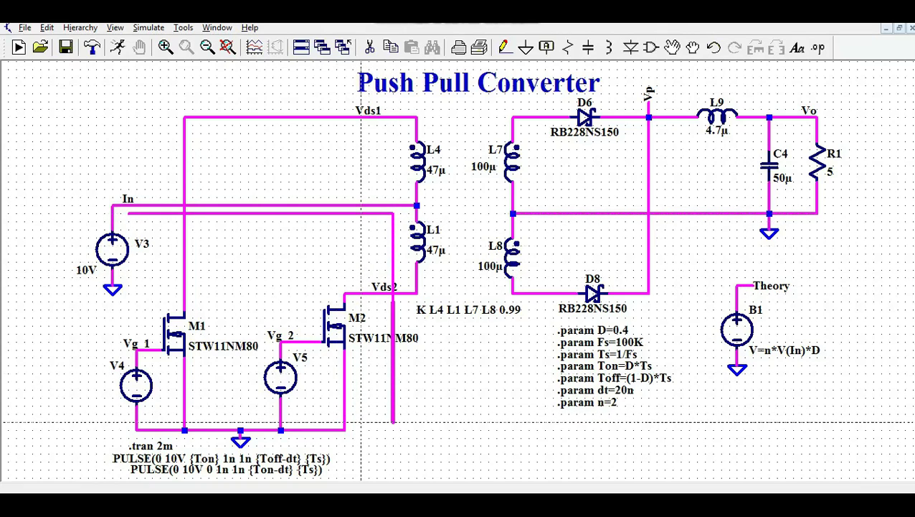
{"action": "left_click", "coordinate": [393, 422]}
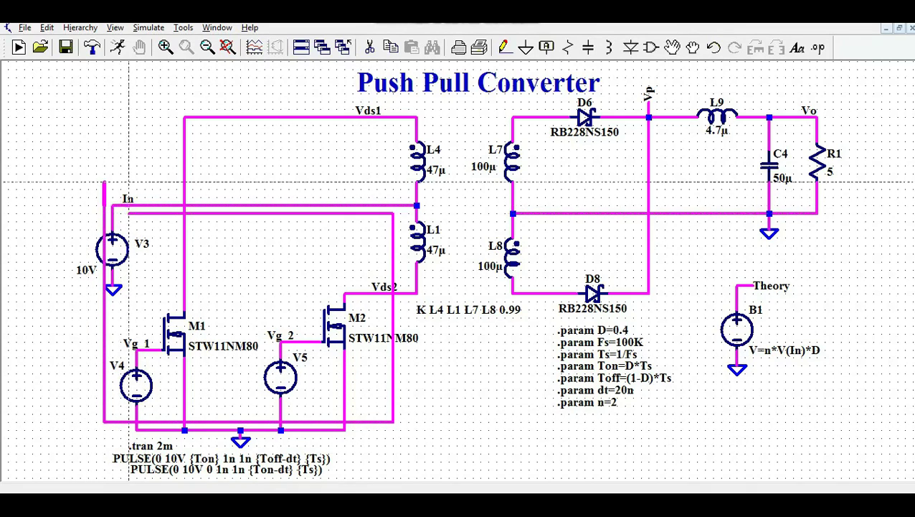
{"action": "left_click", "coordinate": [104, 149]}
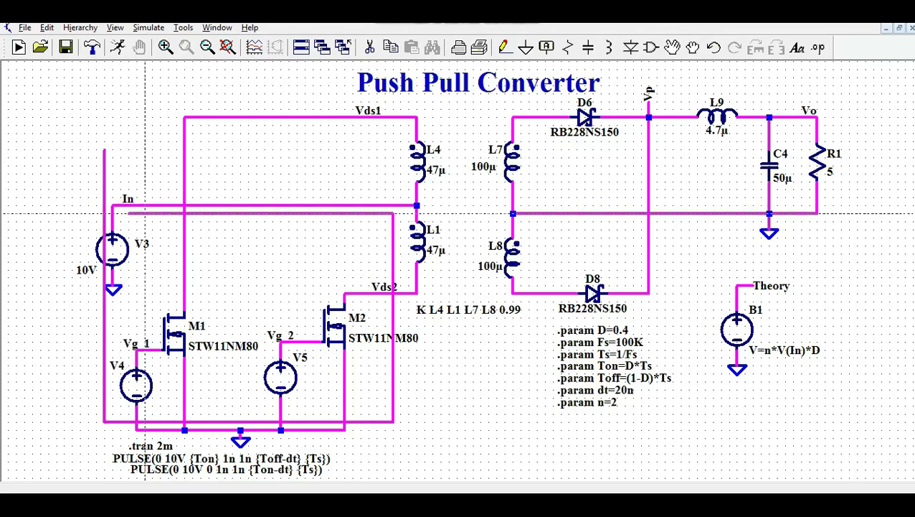
{"action": "right_click", "coordinate": [145, 213]}
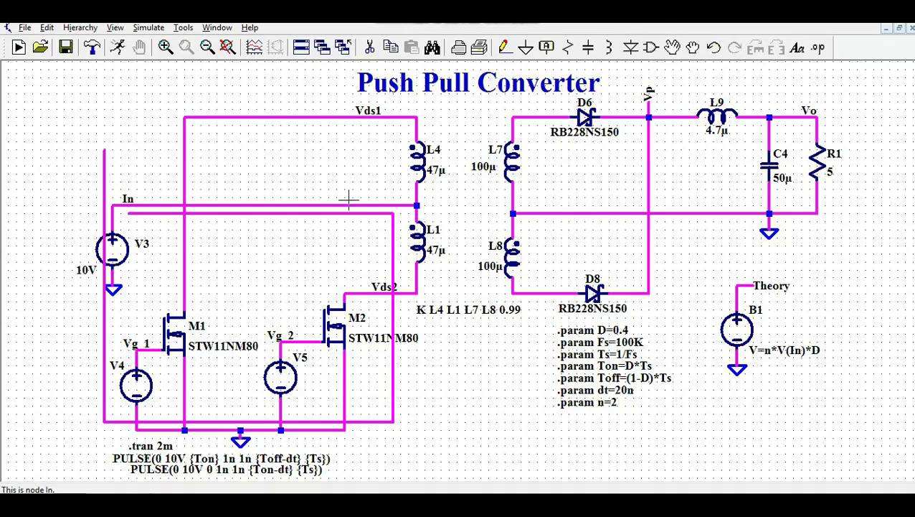
- Delete the illustrative wires that trace the current loop through L1, M2 and V3
{"action": "left_click", "coordinate": [369, 47]}
{"action": "left_click", "coordinate": [356, 213]}
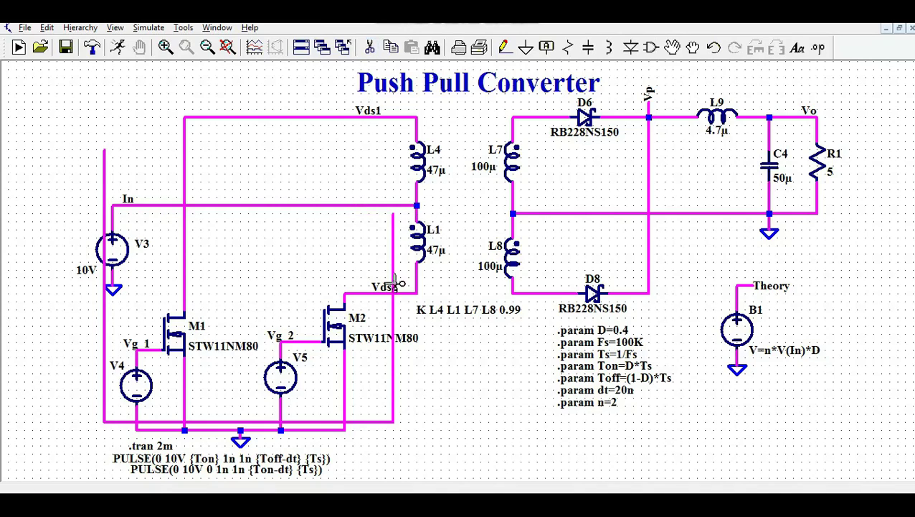
{"action": "left_click", "coordinate": [392, 251]}
{"action": "left_click", "coordinate": [380, 421]}
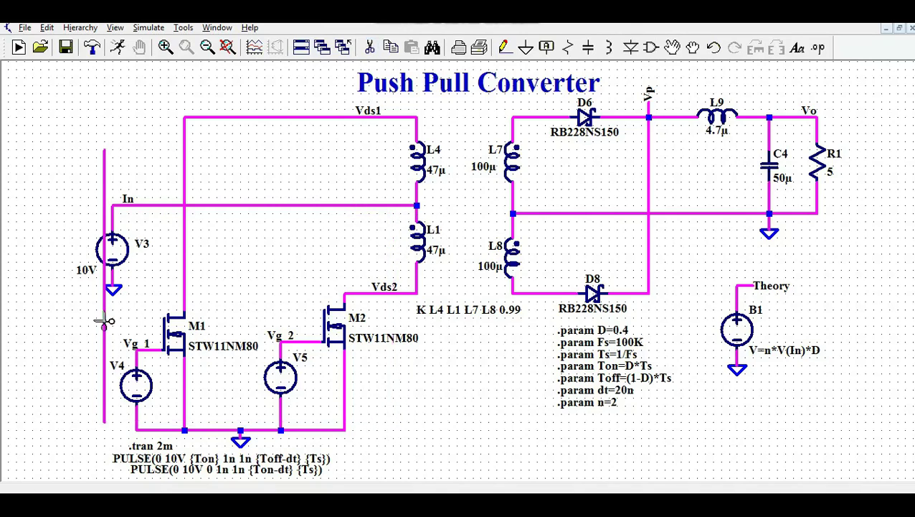
{"action": "left_click", "coordinate": [105, 315]}
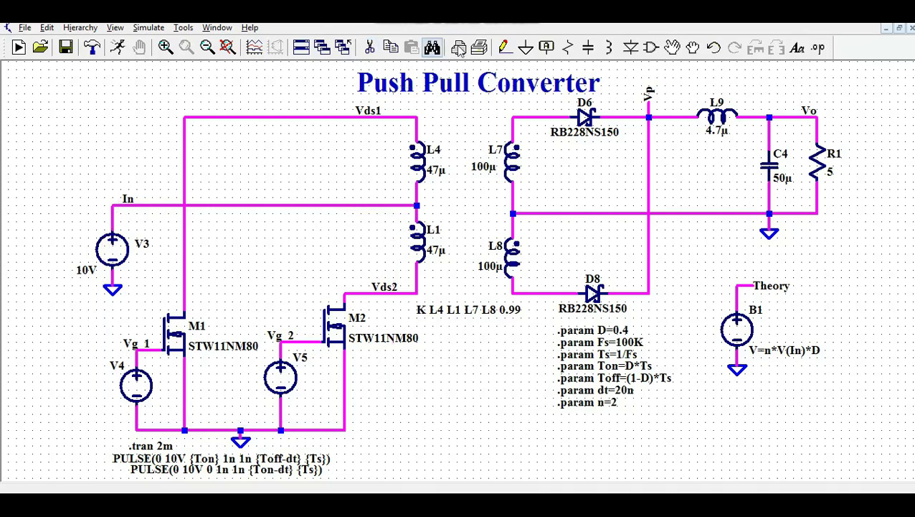
- Draw a small plus polarity mark with wires beside the dotted end of L1
{"action": "left_click", "coordinate": [505, 47]}
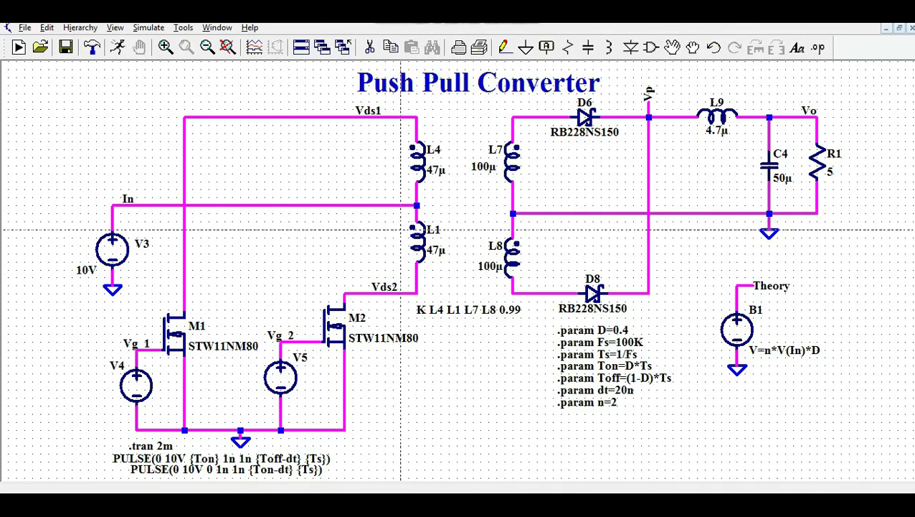
{"action": "left_click", "coordinate": [378, 221]}
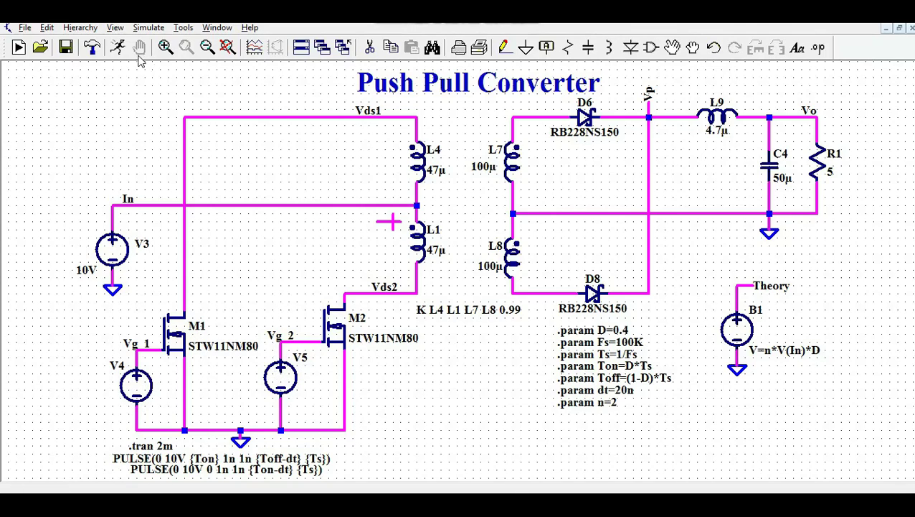
- Confirm a transient analysis with a 2m stop time and run the simulation
{"action": "left_click", "coordinate": [149, 27]}
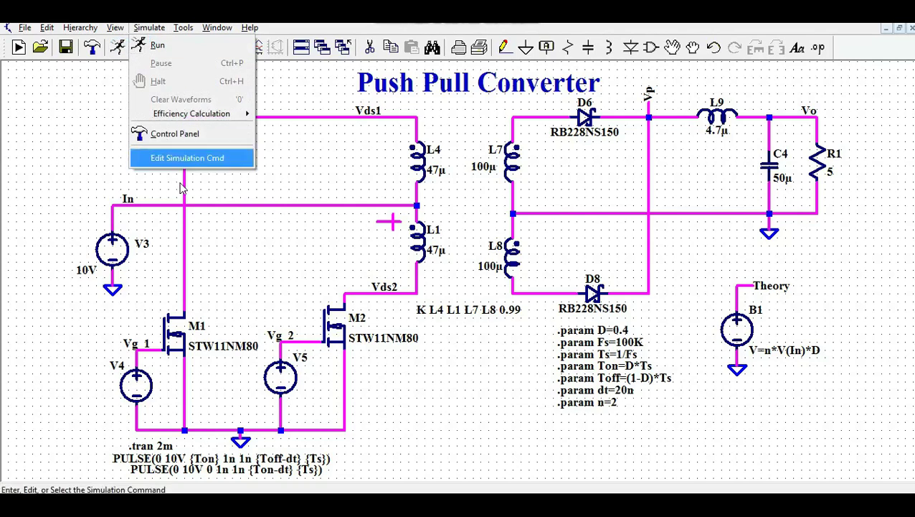
{"action": "left_click", "coordinate": [185, 159]}
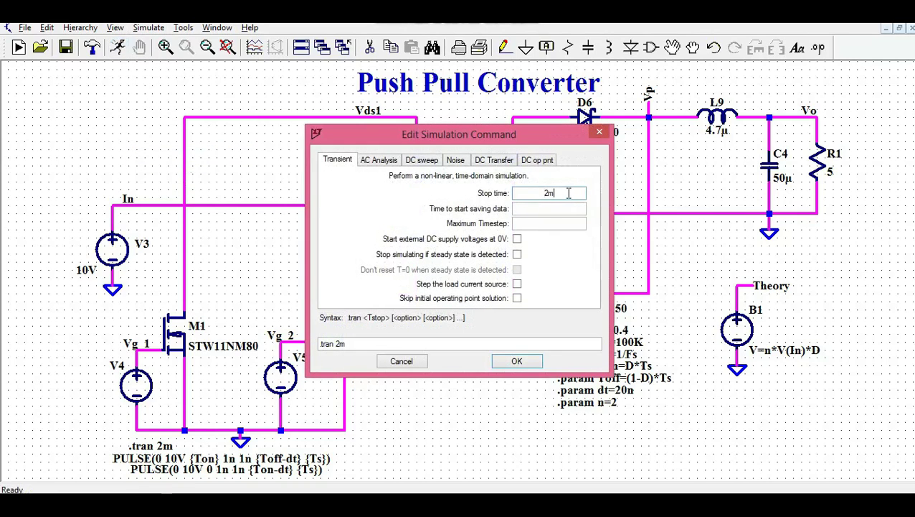
{"action": "left_click", "coordinate": [535, 364]}
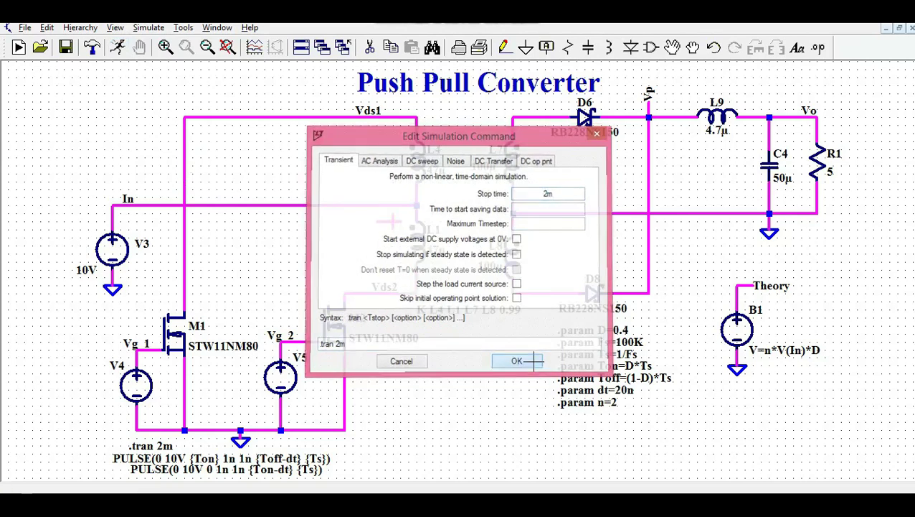
{"action": "left_click", "coordinate": [119, 48]}
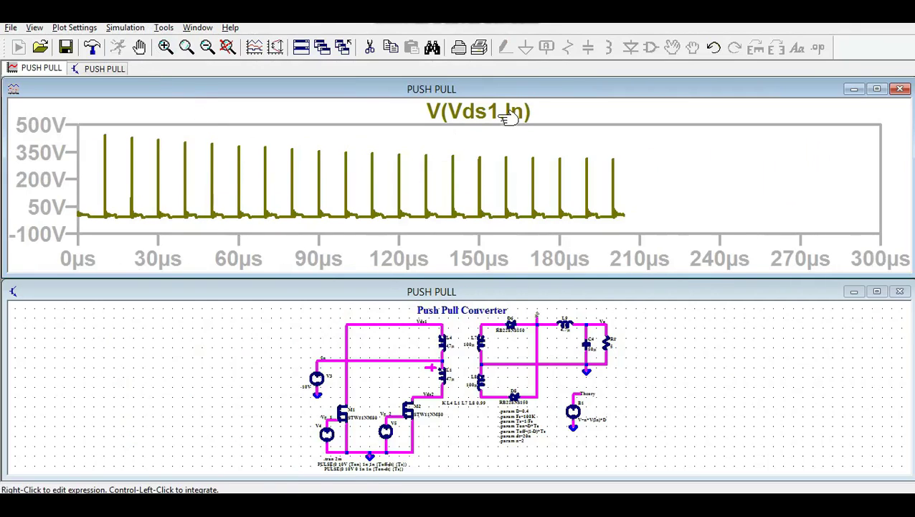
- Remove the V(Vds1,In) trace, tile the waveform and schematic windows vertically, and fit the schematic to its window
{"action": "right_click", "coordinate": [504, 114]}
{"action": "left_click", "coordinate": [458, 299]}
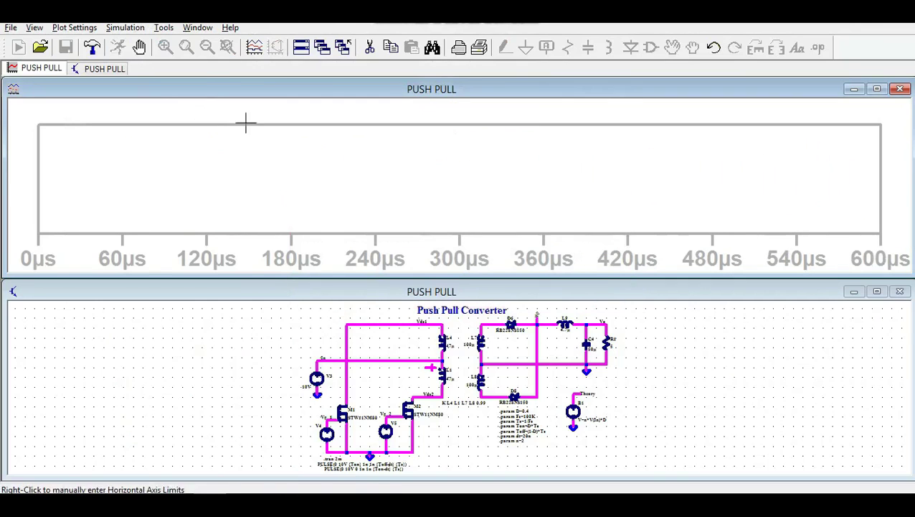
{"action": "left_click", "coordinate": [198, 27]}
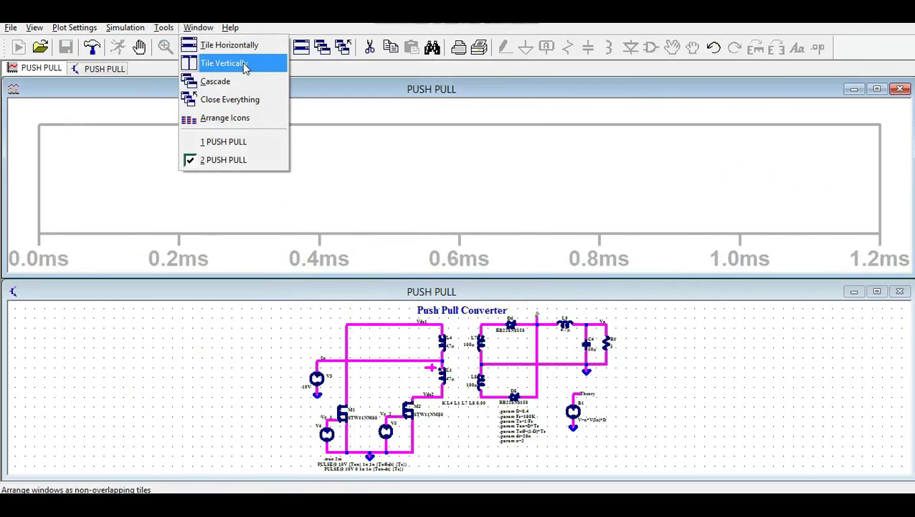
{"action": "left_click", "coordinate": [216, 63]}
{"action": "left_click", "coordinate": [698, 315]}
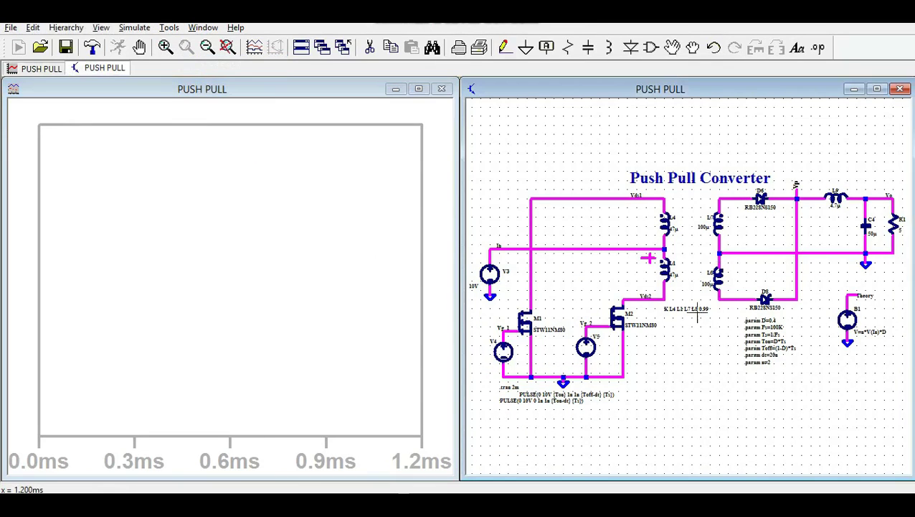
{"action": "left_click", "coordinate": [100, 28]}
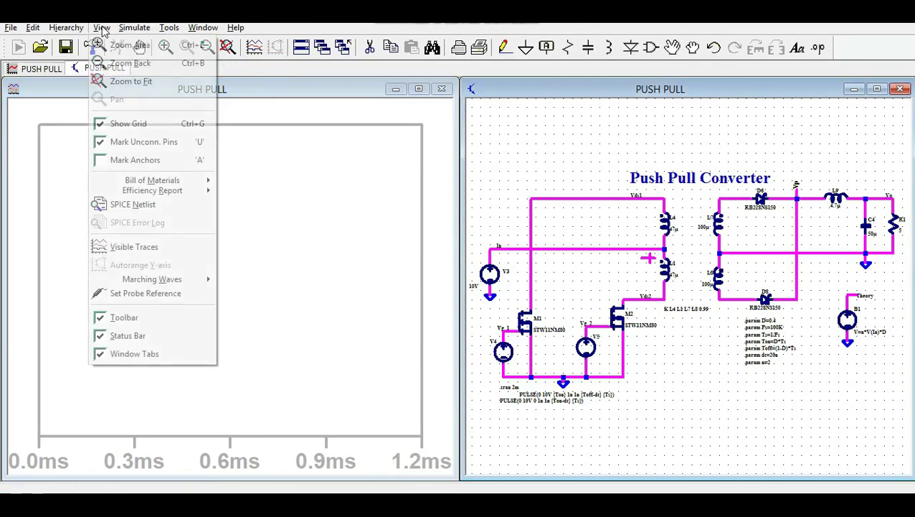
{"action": "left_click", "coordinate": [118, 82]}
- Plot the gate voltages at nodes Vg_2 and Vg_1
{"action": "key", "text": "F9"}
{"action": "left_click", "coordinate": [223, 219]}
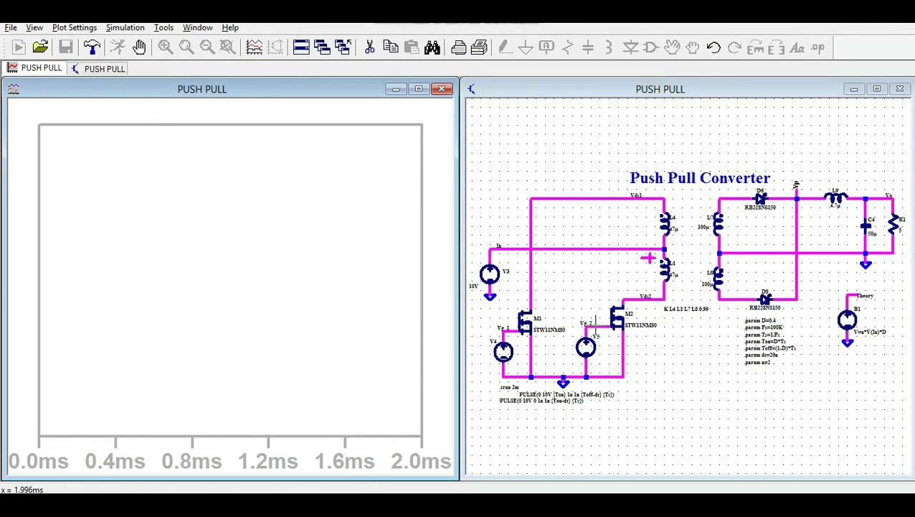
{"action": "left_click", "coordinate": [595, 324]}
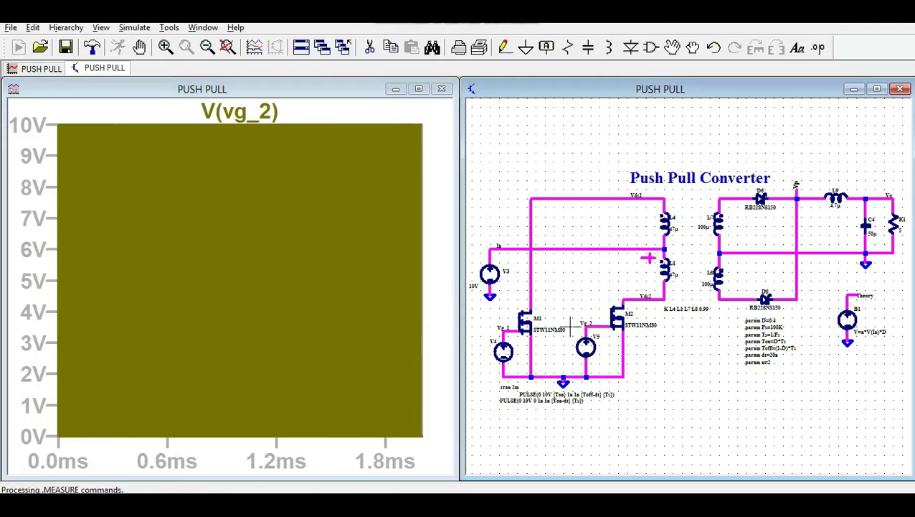
{"action": "left_click", "coordinate": [512, 327]}
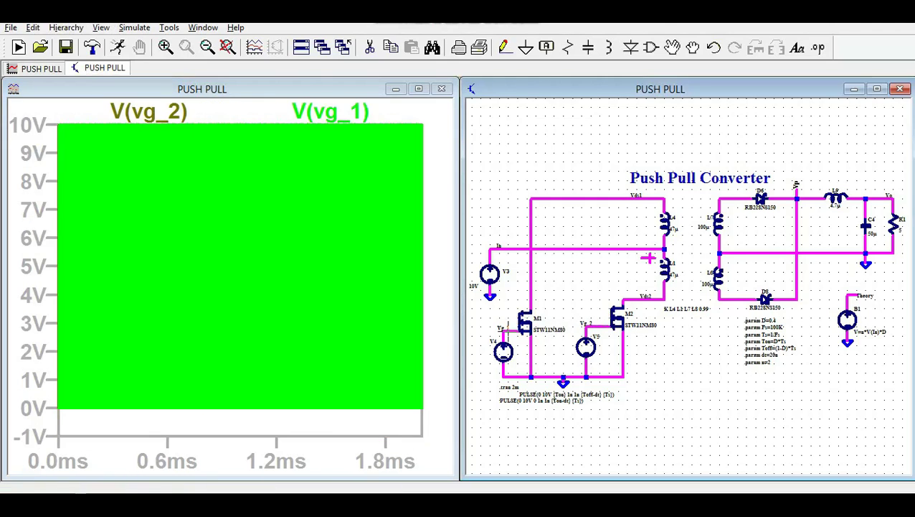
- Examine the dead time between V(vg_1) and V(vg_2) at the switching transition near 990 µs
{"action": "left_click_drag", "start_coordinate": [221, 114], "coordinate": [255, 429]}
{"action": "left_click_drag", "start_coordinate": [181, 138], "coordinate": [291, 434]}
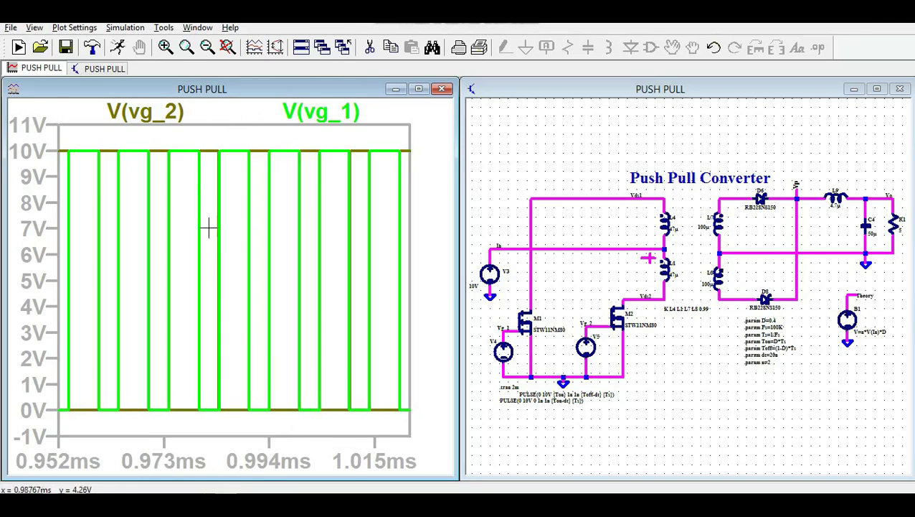
{"action": "left_click_drag", "start_coordinate": [174, 130], "coordinate": [313, 436]}
{"action": "left_click_drag", "start_coordinate": [105, 141], "coordinate": [371, 428]}
{"action": "left_click_drag", "start_coordinate": [313, 133], "coordinate": [361, 433]}
{"action": "left_click_drag", "start_coordinate": [188, 145], "coordinate": [259, 430]}
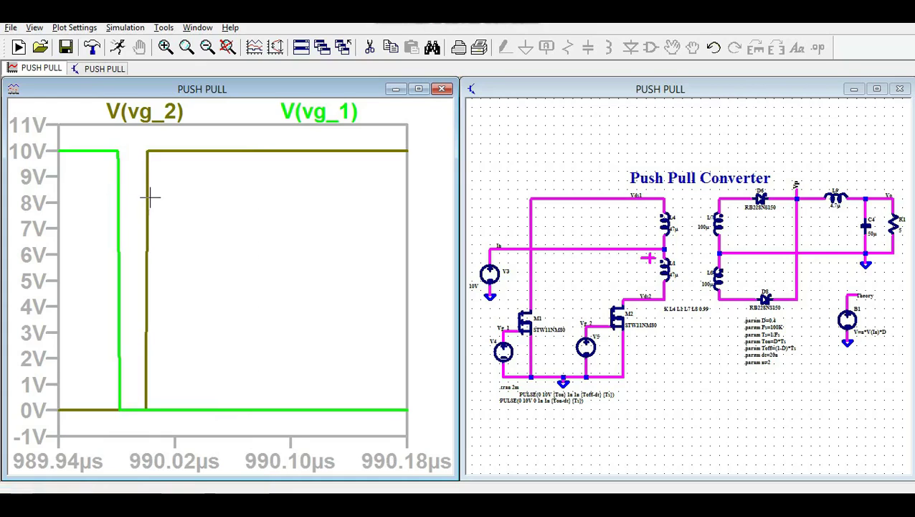
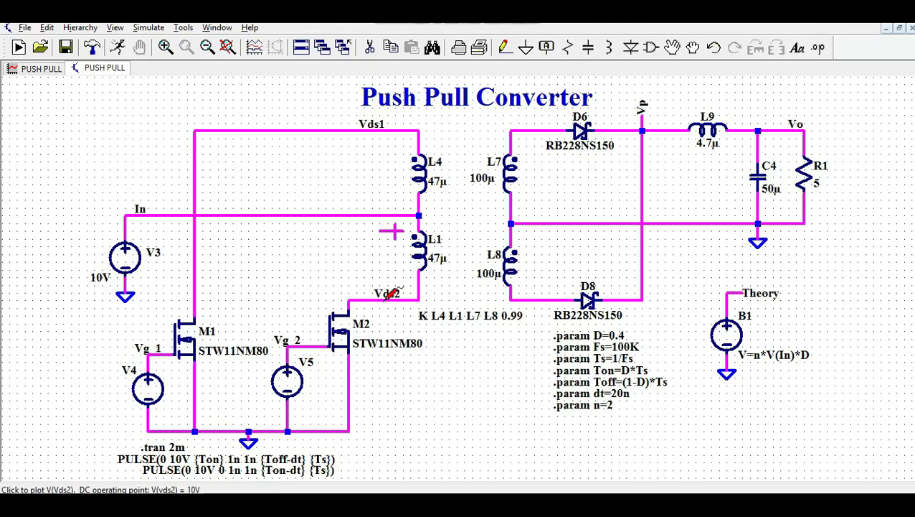
- Examine the V(vds1) and V(vds2) waveforms over about two switching periods, from roughly 1.038 ms to 1.056 ms
{"action": "left_click", "coordinate": [41, 68]}
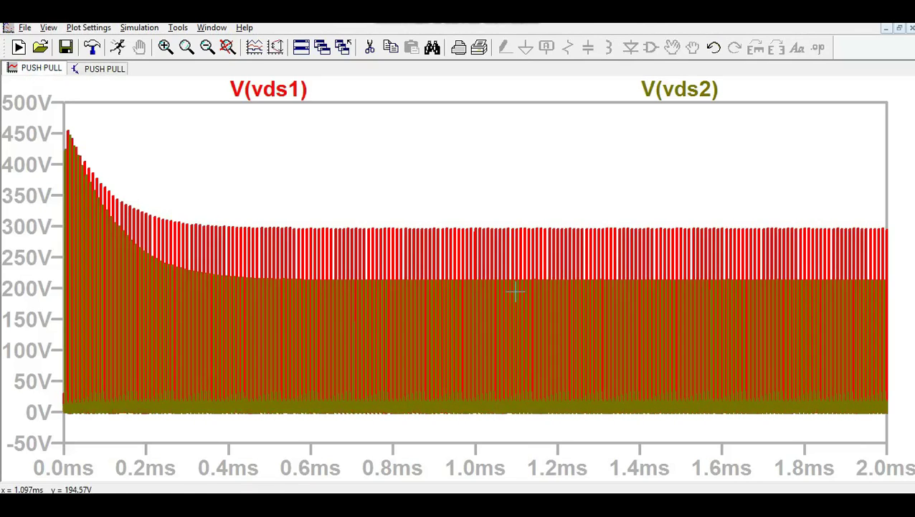
{"action": "left_click_drag", "start_coordinate": [453, 205], "coordinate": [538, 455]}
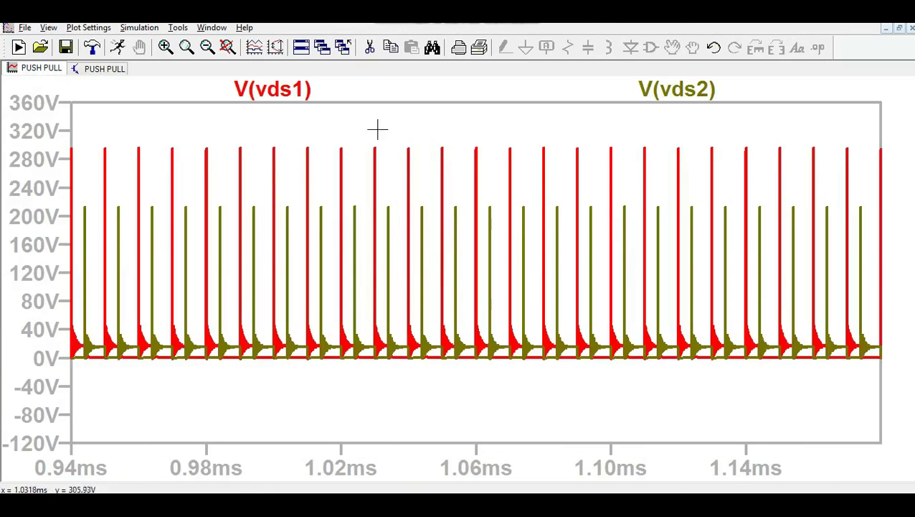
{"action": "left_click_drag", "start_coordinate": [378, 129], "coordinate": [521, 406]}
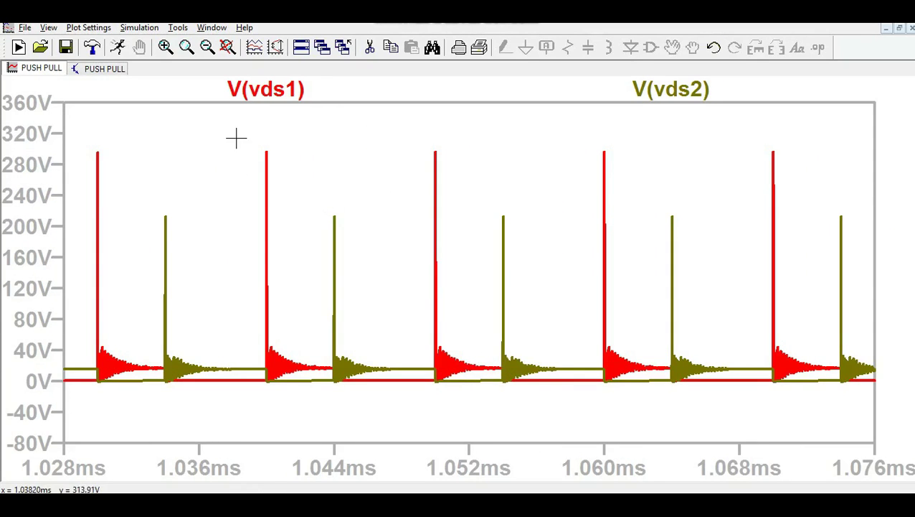
{"action": "left_click_drag", "start_coordinate": [237, 138], "coordinate": [535, 429]}
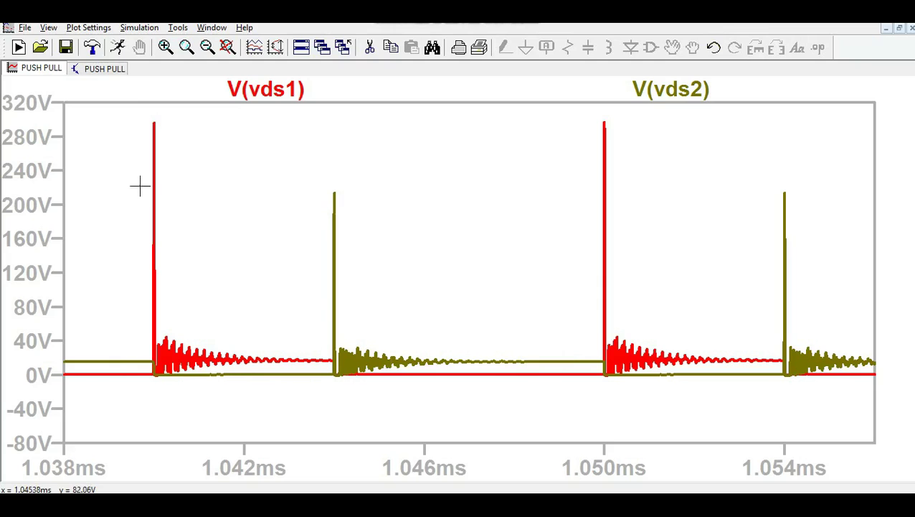
- Compare the V(vds1) and V(vds2) waveforms with the MOSFETs and primary windings on the schematic
{"action": "left_click", "coordinate": [104, 68]}
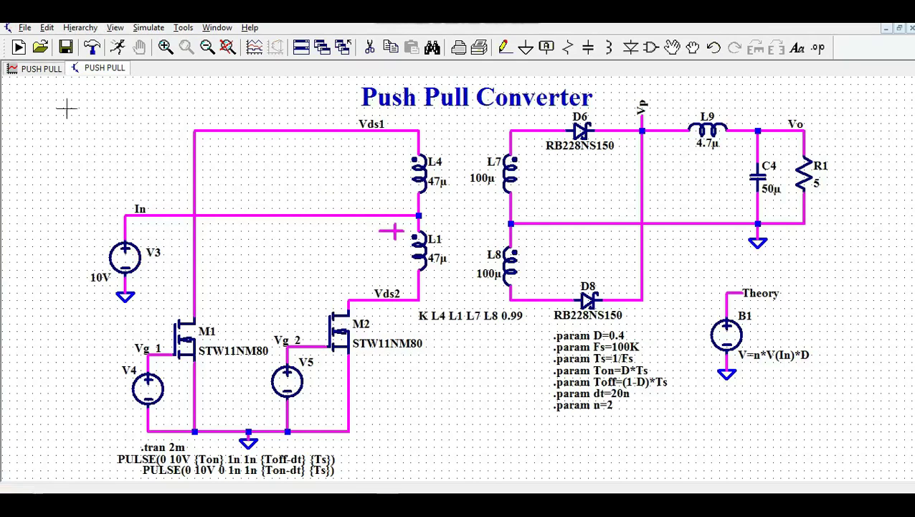
{"action": "left_click", "coordinate": [40, 69]}
{"action": "key", "text": "ctrl+Tab"}
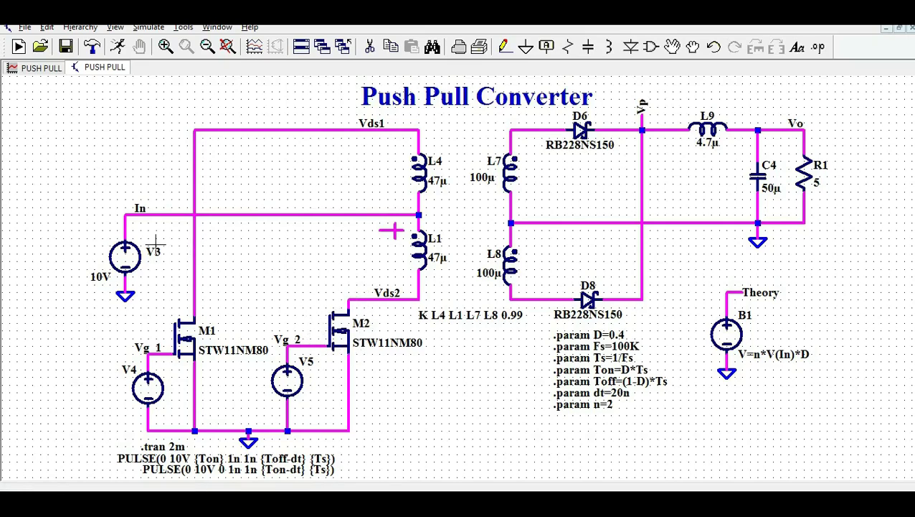
{"action": "left_click", "coordinate": [41, 69]}
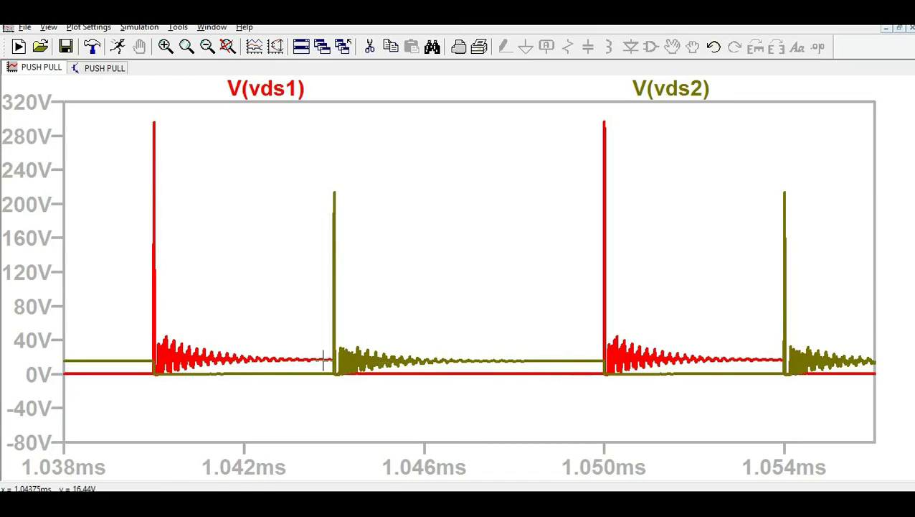
{"action": "left_click", "coordinate": [97, 69]}
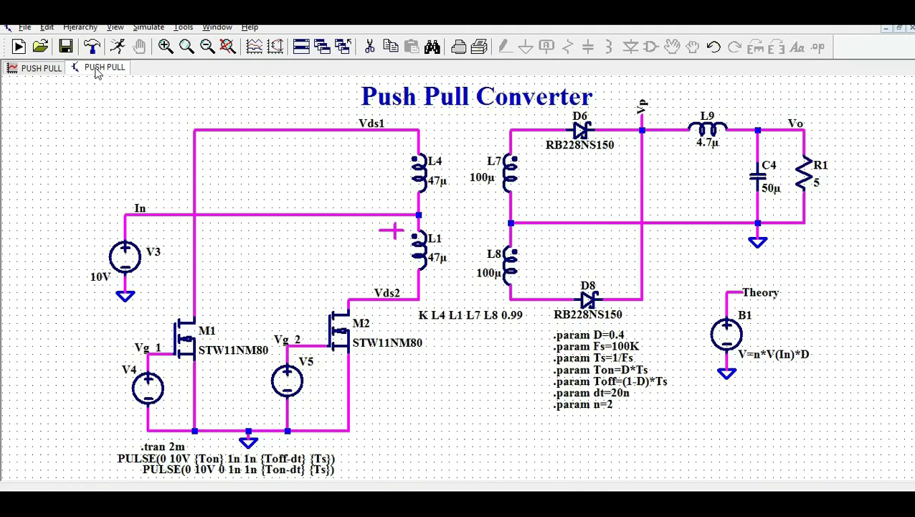
{"action": "left_click", "coordinate": [51, 70]}
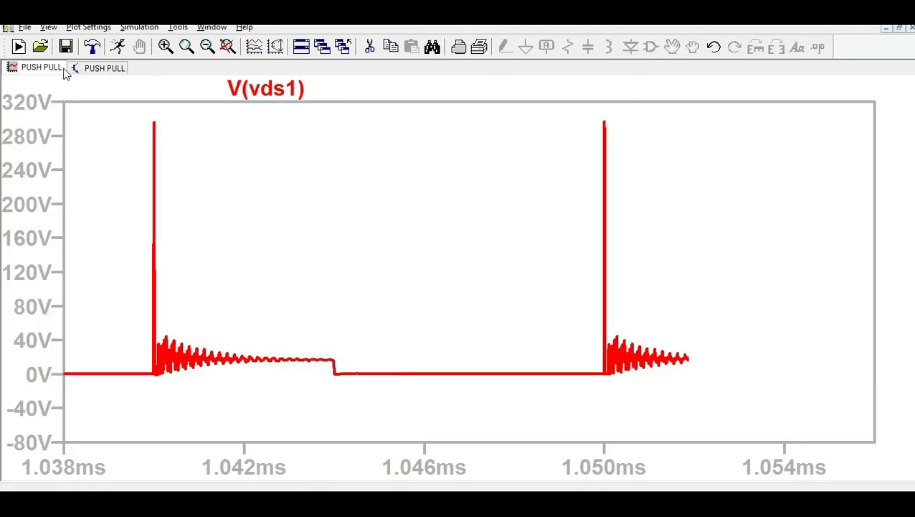
- Add an empty plot pane above the V(vds1) and V(vds2) traces
{"action": "right_click", "coordinate": [286, 89]}
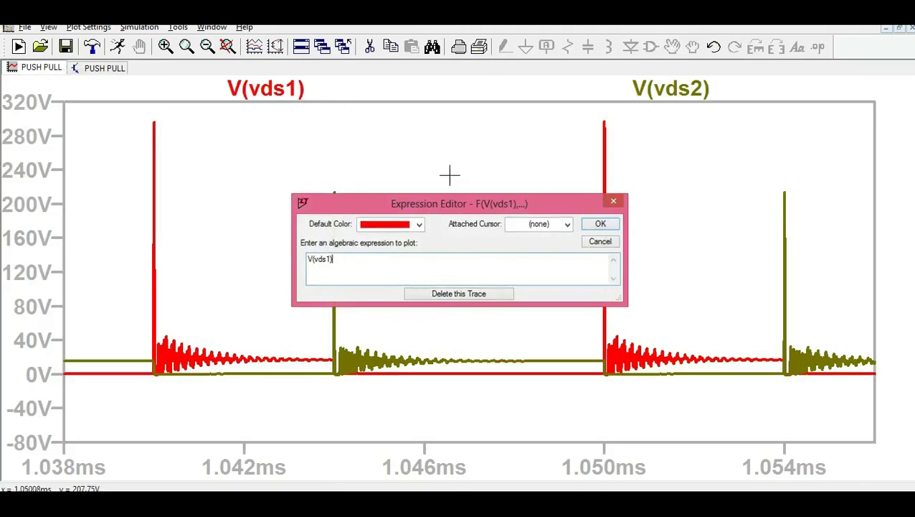
{"action": "right_click", "coordinate": [361, 169]}
{"action": "left_click", "coordinate": [415, 253]}
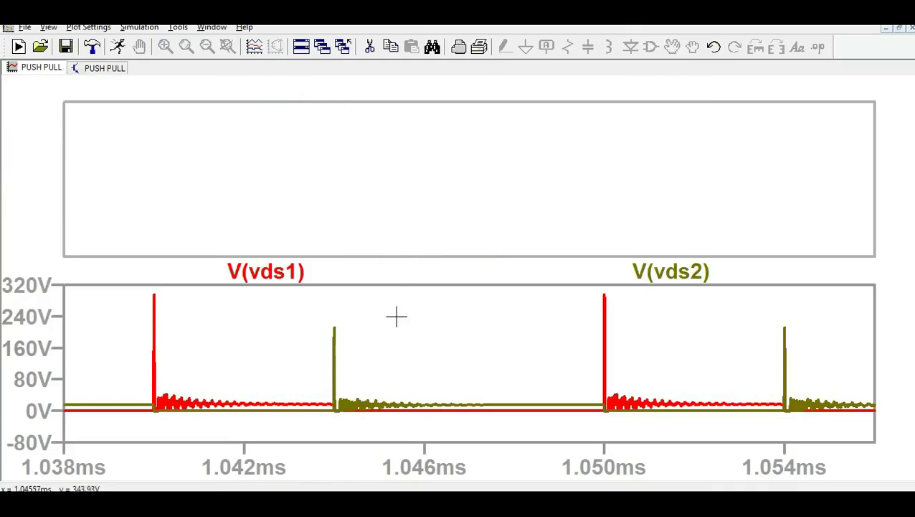
{"action": "right_click", "coordinate": [341, 163]}
{"action": "left_click", "coordinate": [359, 173]}
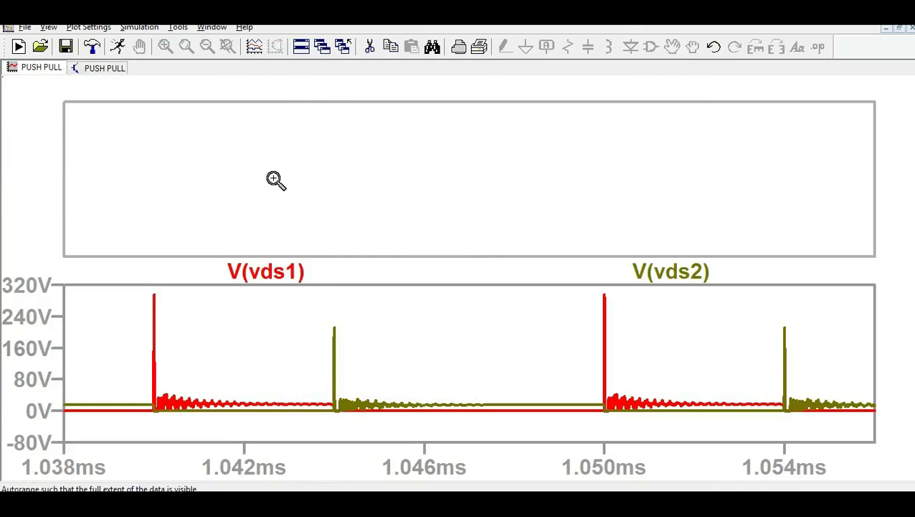
- Plot the differential winding voltages V(Vds1,In) and V(Vds2,In) in the new pane, and delete the pane holding V(vds1) and V(vds2)
{"action": "left_click", "coordinate": [90, 68]}
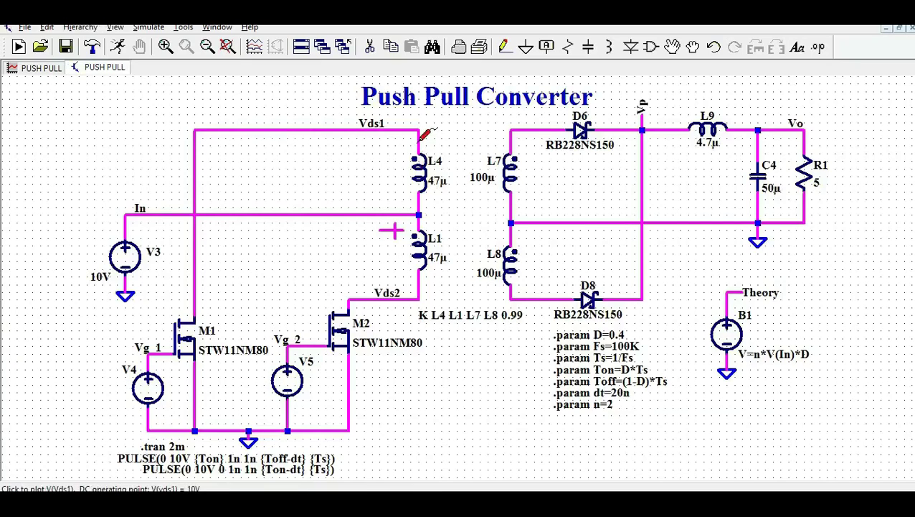
{"action": "left_click_drag", "start_coordinate": [420, 140], "coordinate": [411, 213]}
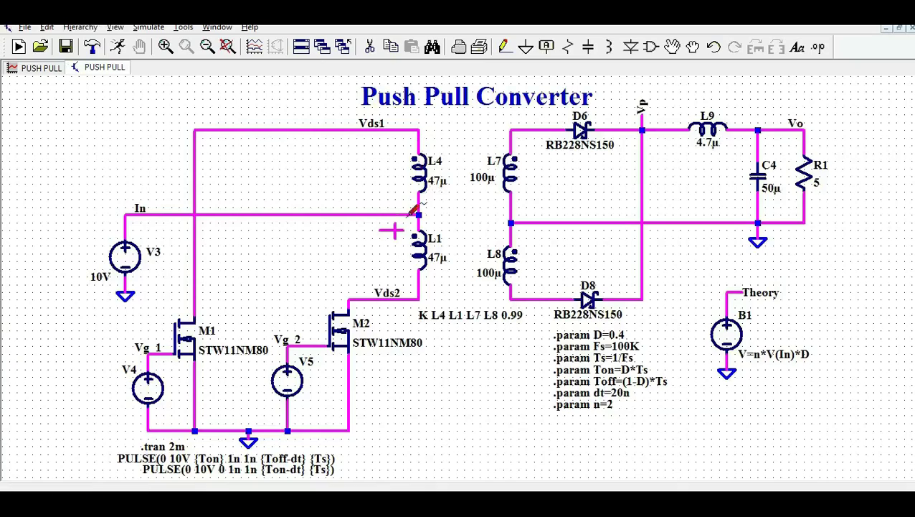
{"action": "left_click_drag", "start_coordinate": [408, 296], "coordinate": [420, 213]}
{"action": "left_click", "coordinate": [43, 70]}
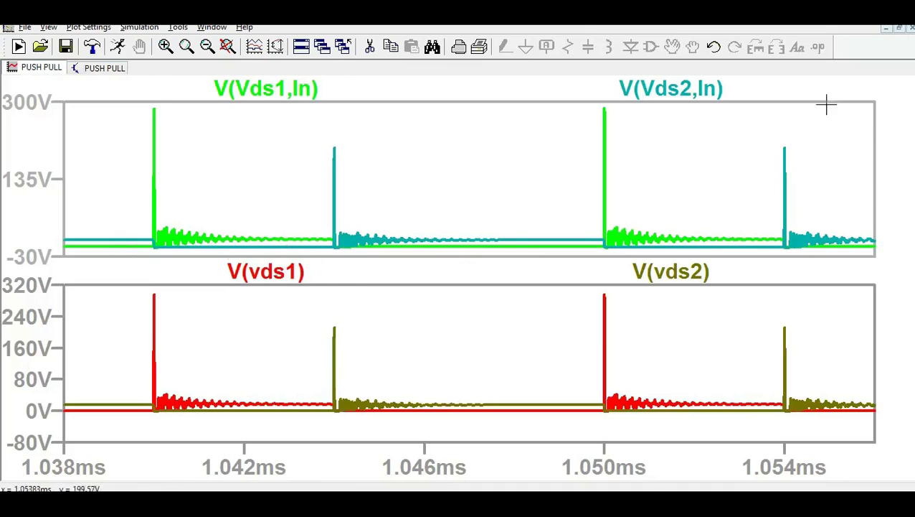
{"action": "right_click", "coordinate": [374, 338]}
{"action": "left_click", "coordinate": [429, 202]}
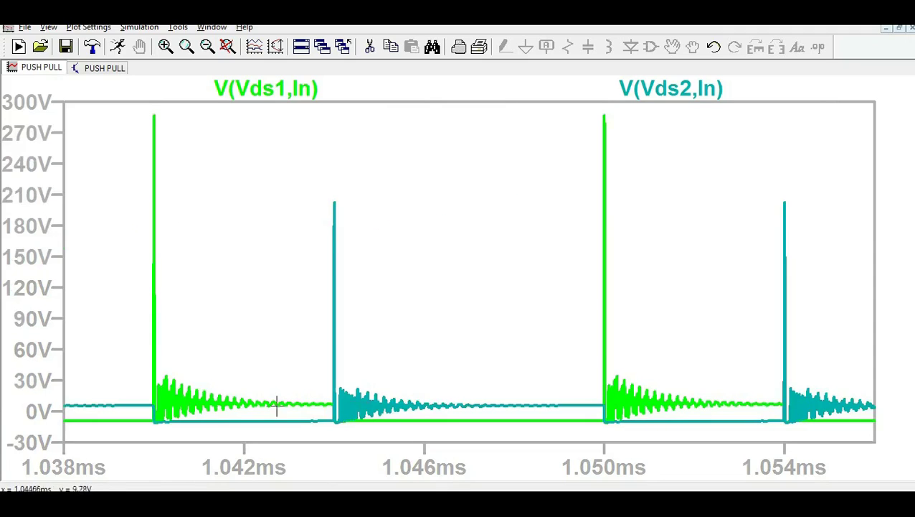
- Colour the V(Vds1,In) trace red and the V(Vds2,In) trace dark blue, and return to the schematic
{"action": "right_click", "coordinate": [296, 88]}
{"action": "left_click", "coordinate": [419, 225]}
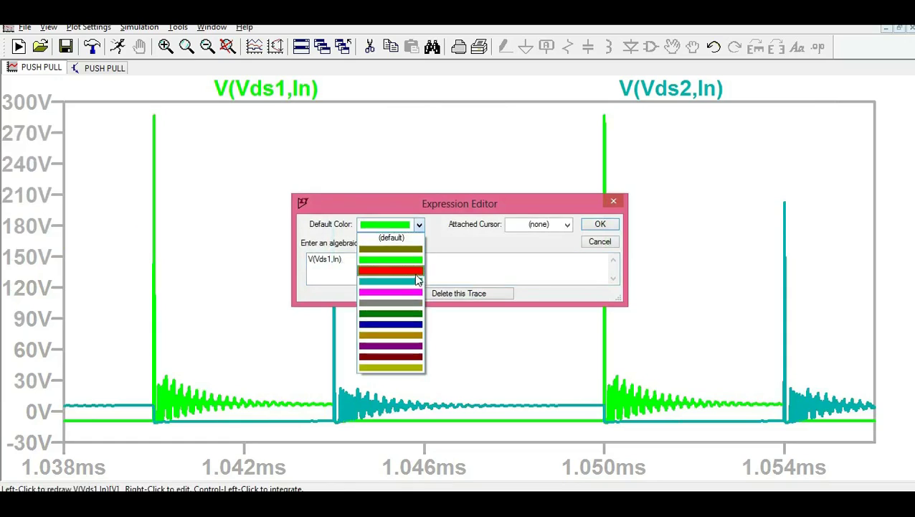
{"action": "left_click", "coordinate": [387, 249]}
{"action": "left_click", "coordinate": [600, 224]}
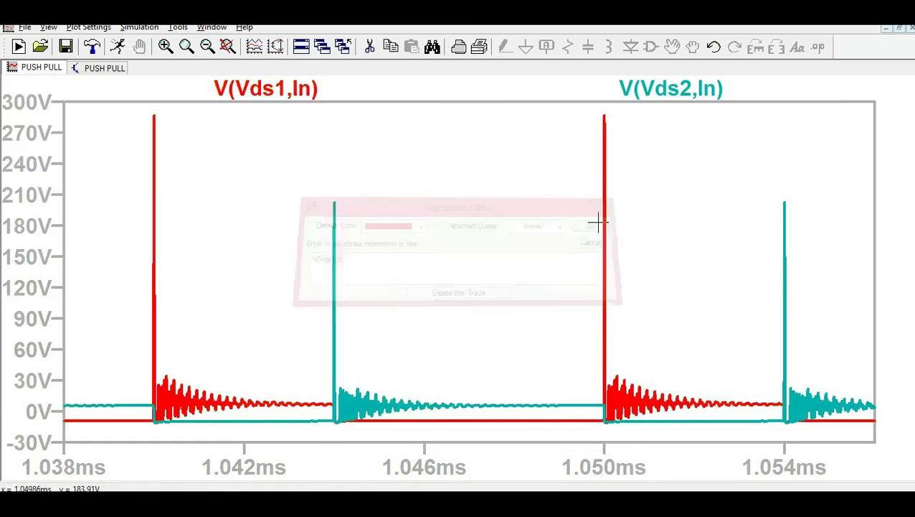
{"action": "right_click", "coordinate": [685, 87]}
{"action": "left_click", "coordinate": [419, 225]}
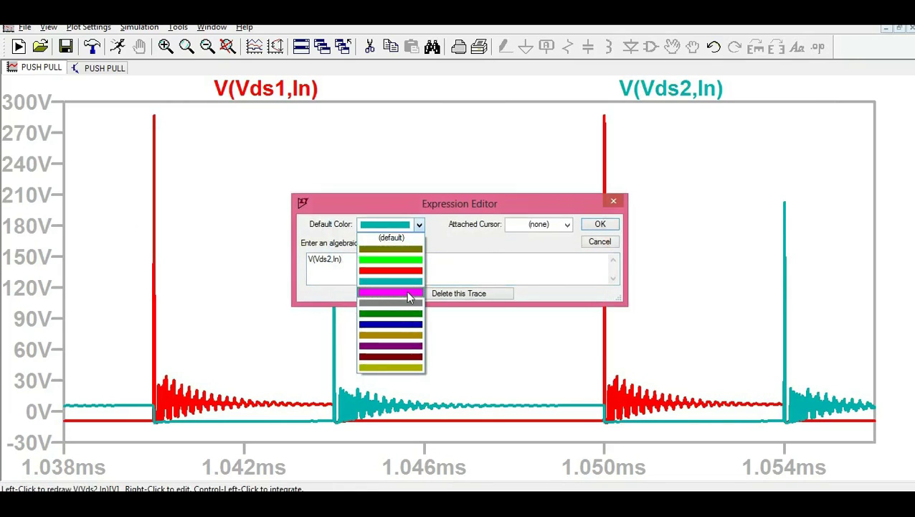
{"action": "left_click", "coordinate": [400, 327]}
{"action": "left_click", "coordinate": [600, 224]}
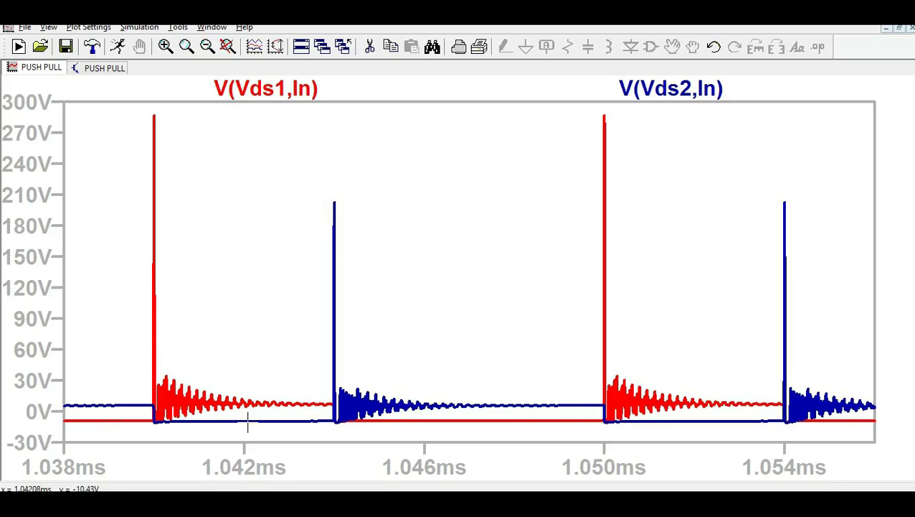
{"action": "left_click", "coordinate": [97, 68]}
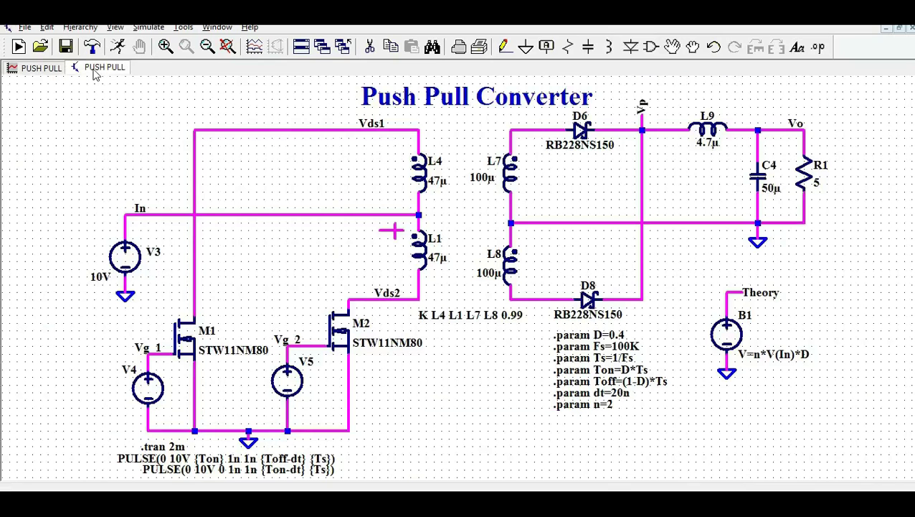
- Replace the winding voltage traces with the current through primary winding L4
{"action": "left_click", "coordinate": [35, 70]}
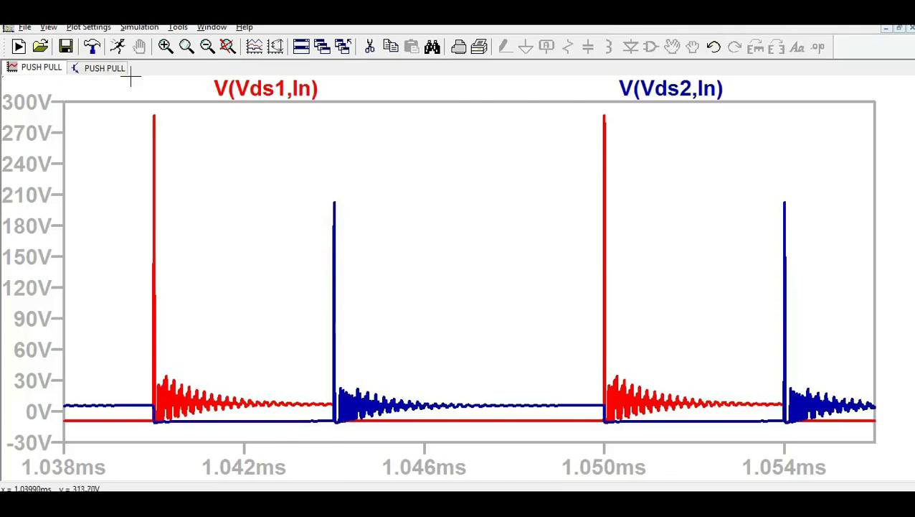
{"action": "left_click", "coordinate": [100, 68]}
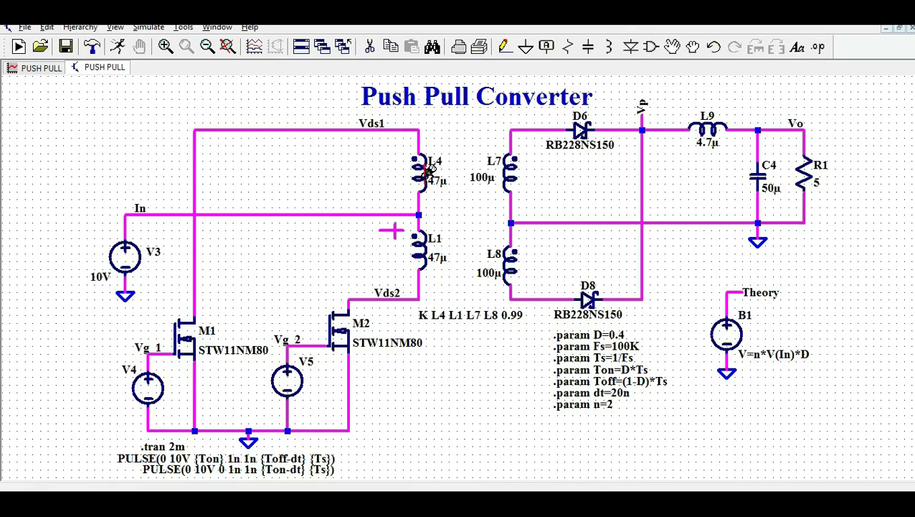
{"action": "left_click", "coordinate": [41, 68]}
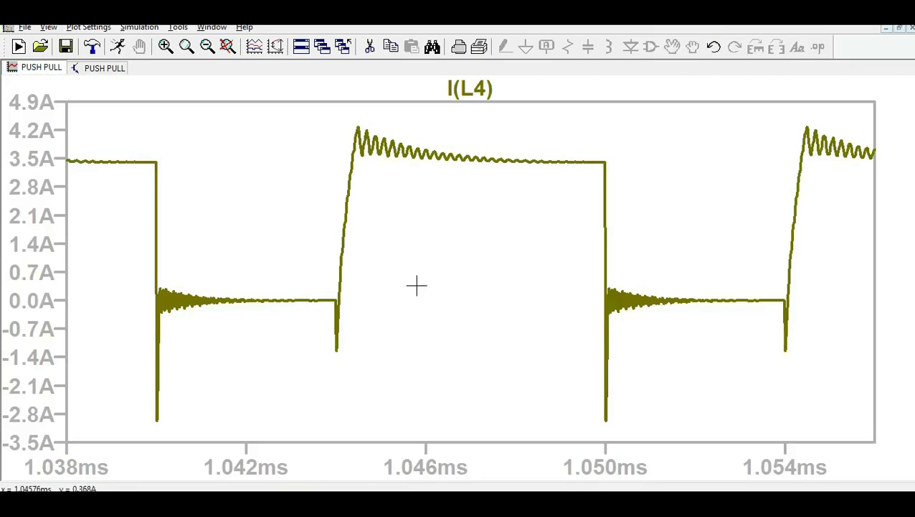
- Plot the current through primary winding L1 in place of I(L4) and compare it with the schematic
{"action": "left_click", "coordinate": [89, 69]}
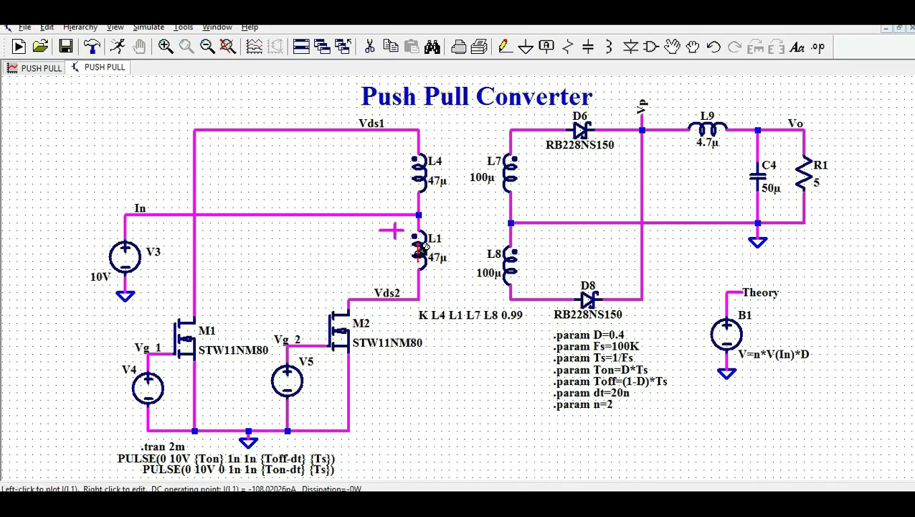
{"action": "left_click", "coordinate": [391, 230]}
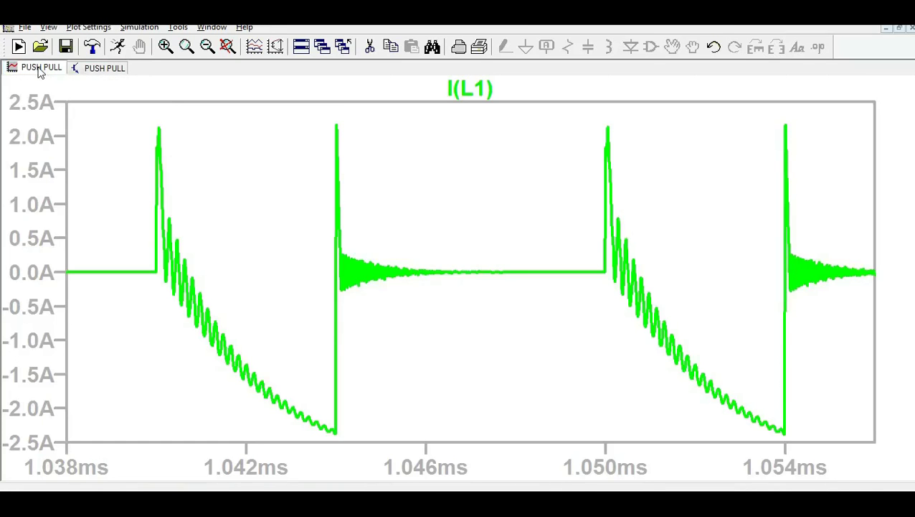
{"action": "left_click", "coordinate": [106, 70]}
{"action": "left_click", "coordinate": [41, 68]}
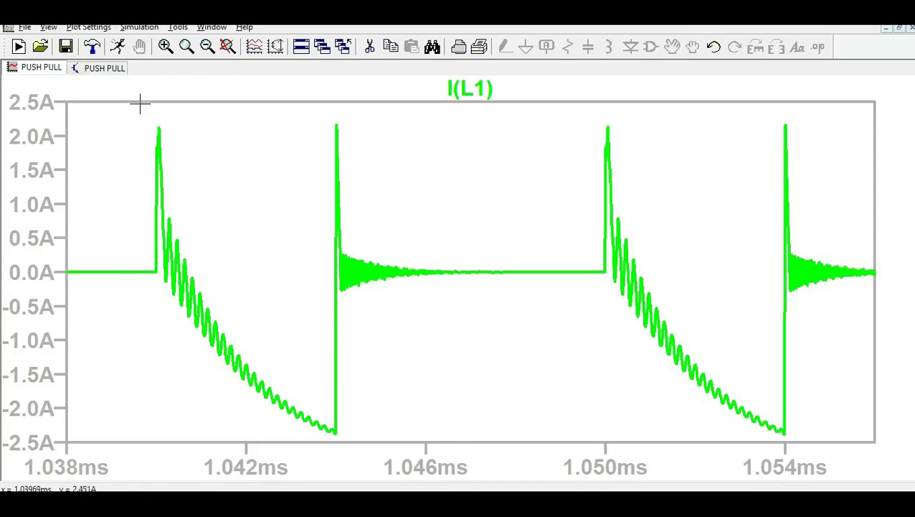
- Plot the voltage across secondary winding L7 as V(n001), and delete the I(L1) trace
{"action": "left_click", "coordinate": [115, 70]}
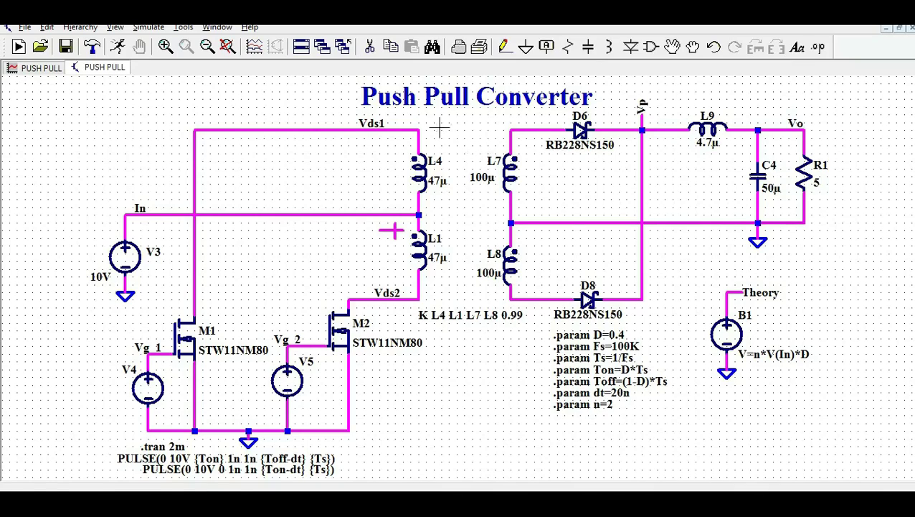
{"action": "left_click", "coordinate": [514, 132]}
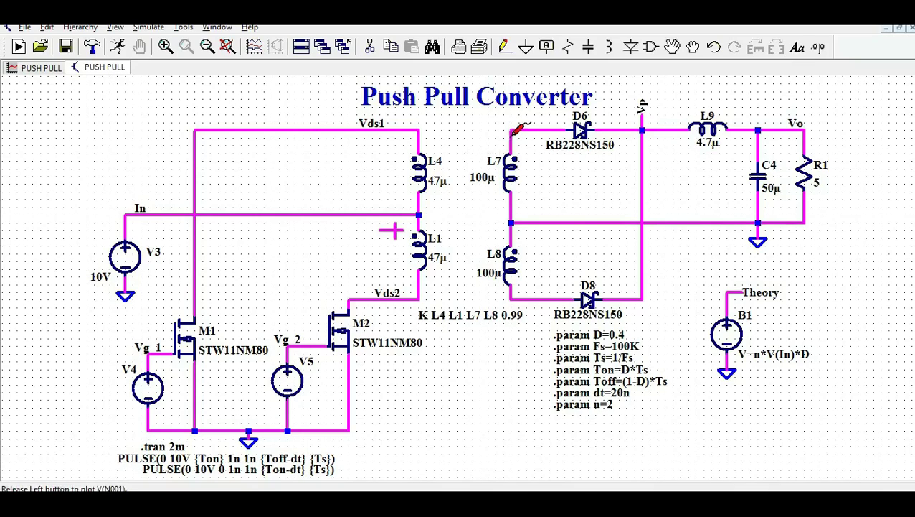
{"action": "left_click_drag", "start_coordinate": [514, 132], "coordinate": [531, 218]}
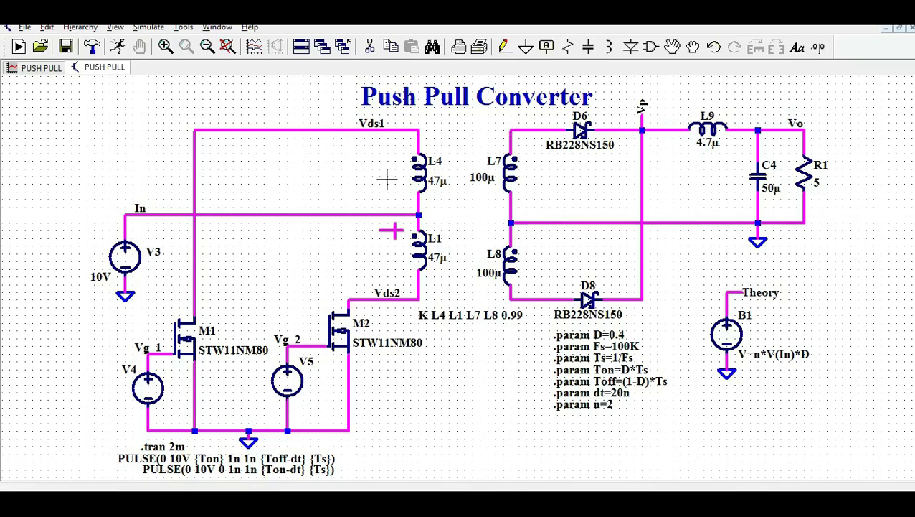
{"action": "left_click", "coordinate": [32, 68]}
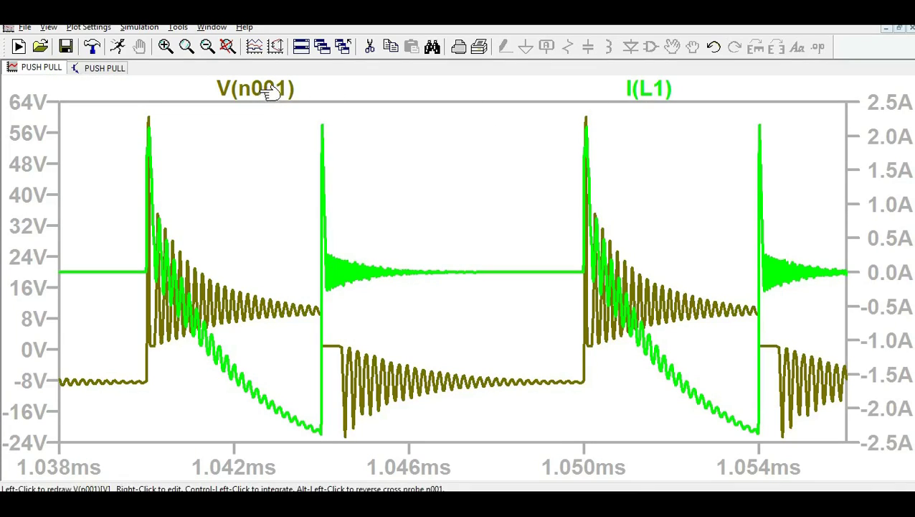
{"action": "right_click", "coordinate": [664, 87]}
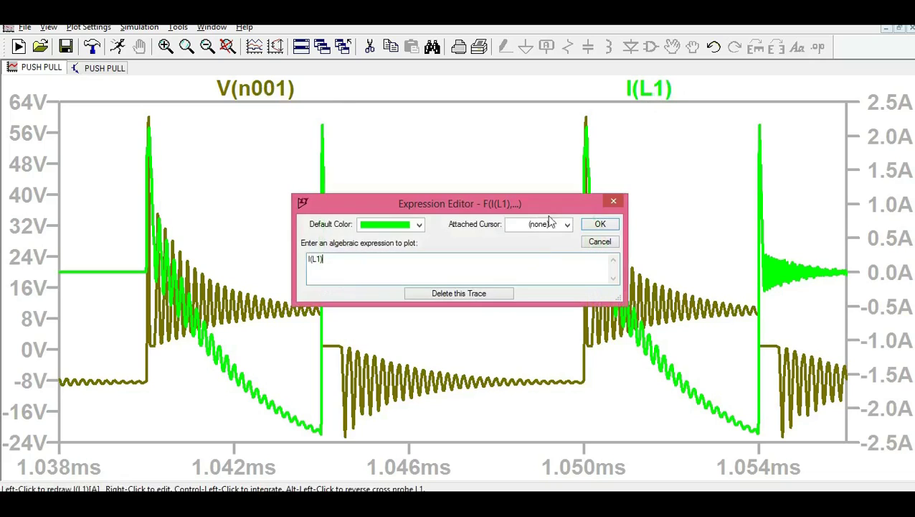
{"action": "left_click", "coordinate": [463, 291]}
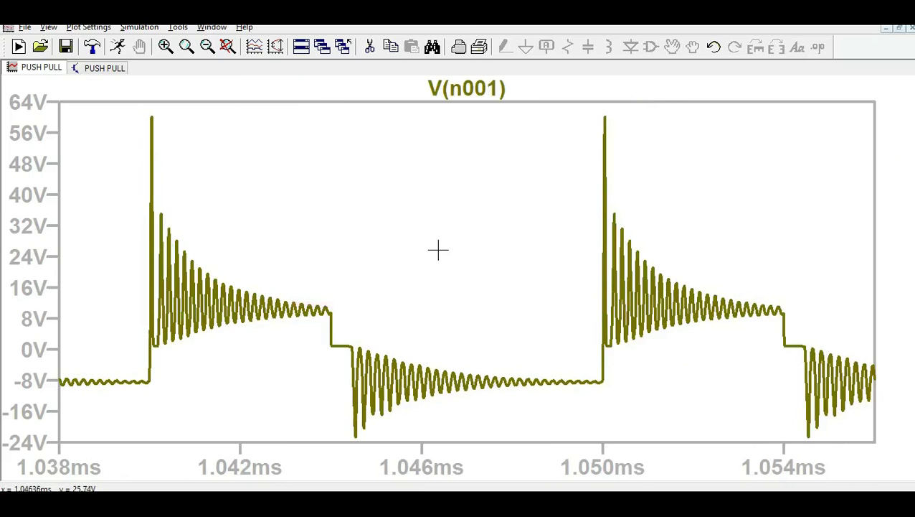
- Add the voltage across secondary winding L8, V(n004), alongside V(n001), and return to the schematic
{"action": "left_click", "coordinate": [107, 69]}
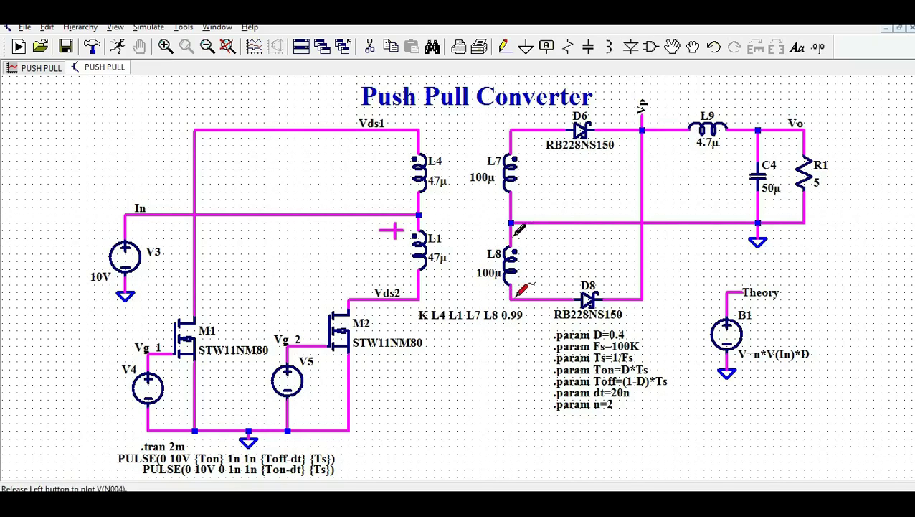
{"action": "left_click", "coordinate": [43, 68]}
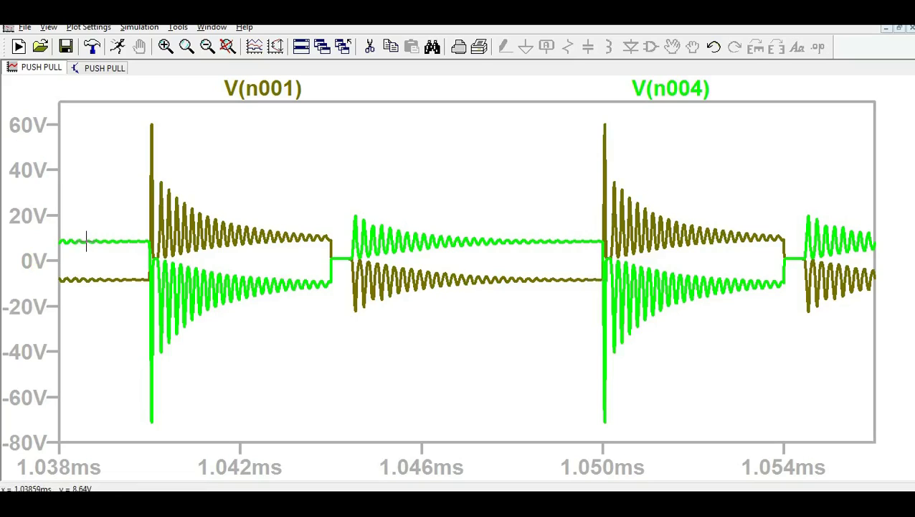
{"action": "left_click", "coordinate": [102, 69]}
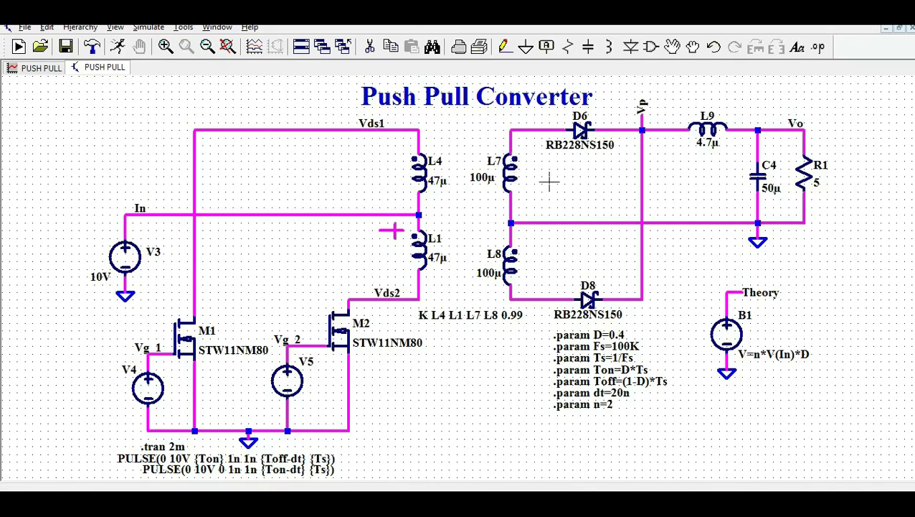
- Plot the rectifier diode currents I(D6) and I(D8) together in place of the secondary voltages
{"action": "left_click", "coordinate": [43, 69]}
{"action": "left_click", "coordinate": [102, 67]}
{"action": "left_click", "coordinate": [36, 68]}
{"action": "left_click", "coordinate": [104, 70]}
{"action": "left_click", "coordinate": [14, 66]}
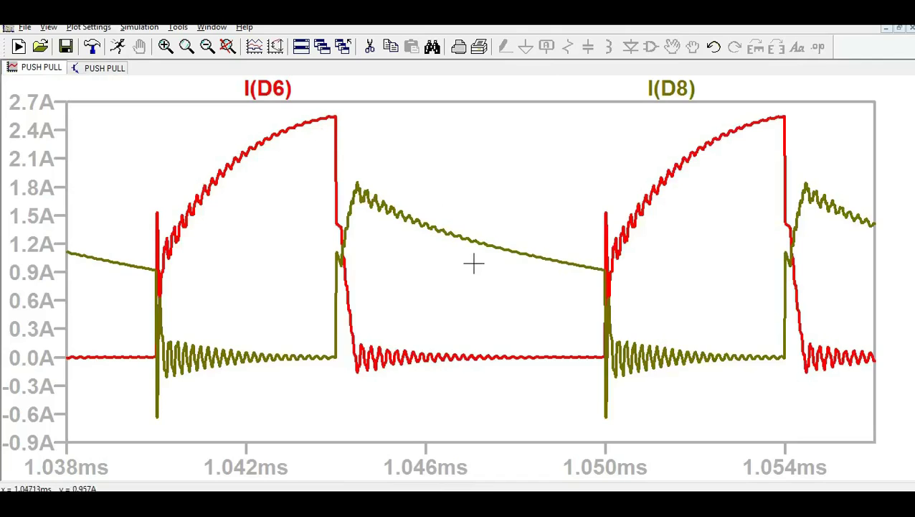
- Plot the current through output inductor L9 in place of the diode currents
{"action": "left_click", "coordinate": [118, 70]}
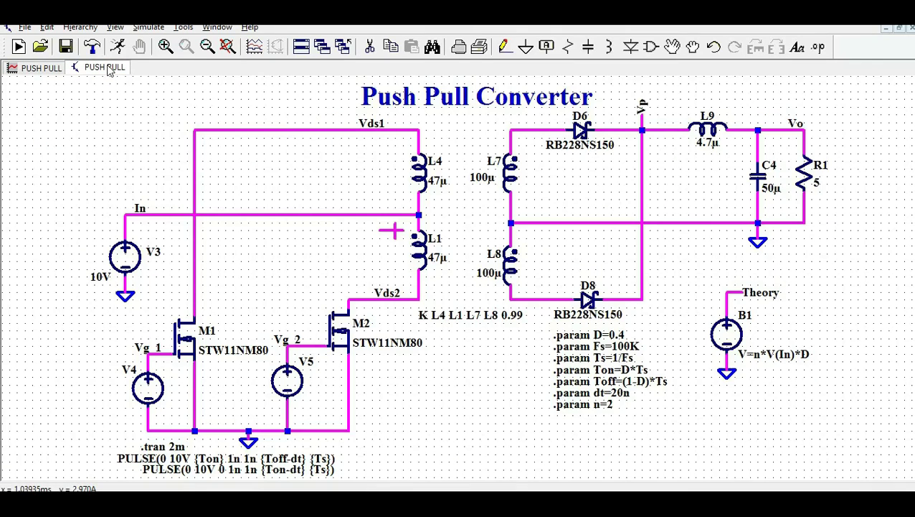
{"action": "left_click", "coordinate": [714, 126]}
{"action": "left_click", "coordinate": [45, 69]}
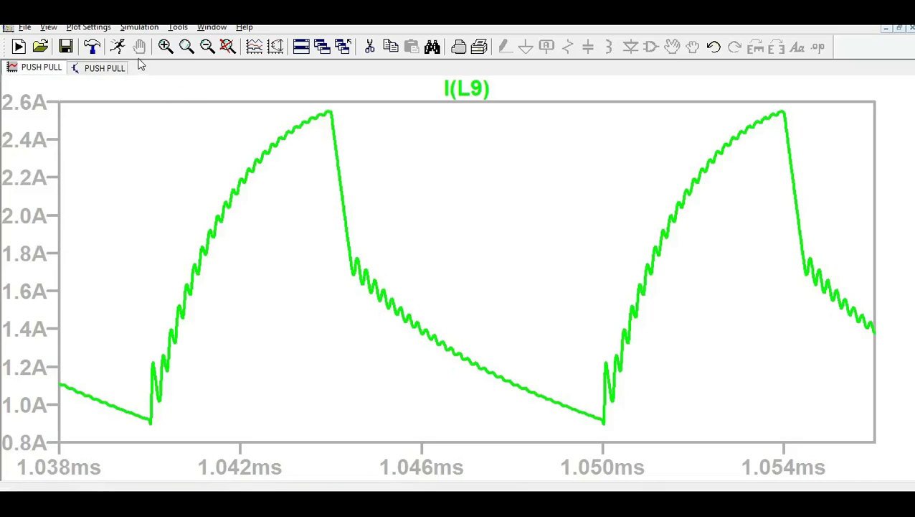
- Examine I(L9) over the full 2 ms run and over the individual cycles between about 1.42 and 1.52 ms
{"action": "left_click", "coordinate": [229, 47]}
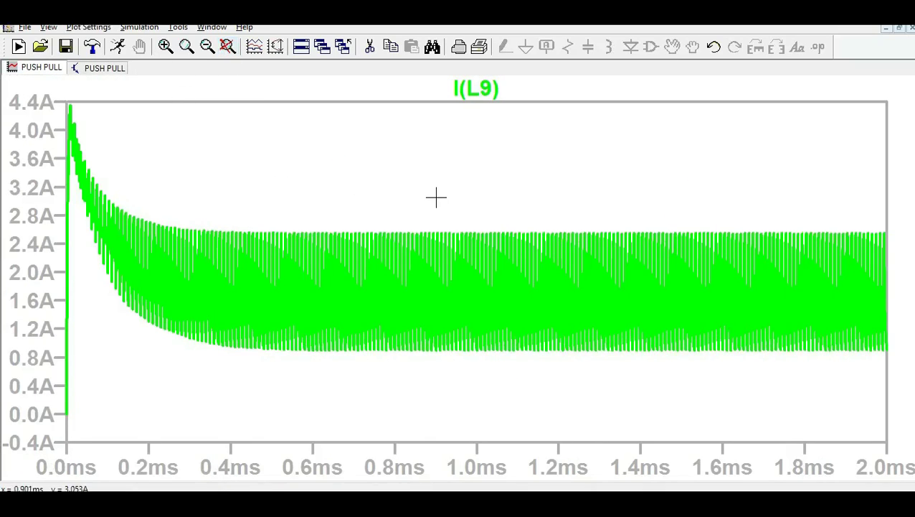
{"action": "left_click_drag", "start_coordinate": [580, 201], "coordinate": [780, 376]}
{"action": "left_click_drag", "start_coordinate": [274, 176], "coordinate": [602, 408]}
{"action": "left_click_drag", "start_coordinate": [249, 128], "coordinate": [678, 410]}
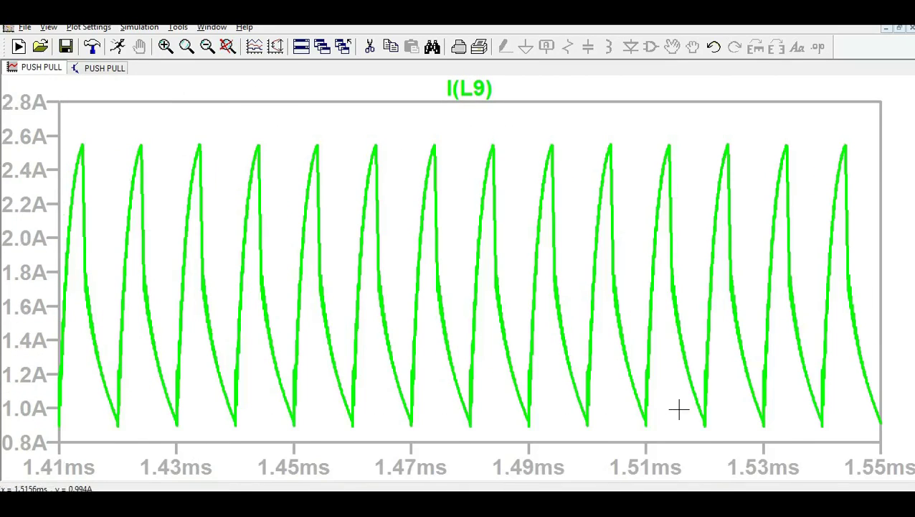
{"action": "left_click_drag", "start_coordinate": [160, 142], "coordinate": [693, 426]}
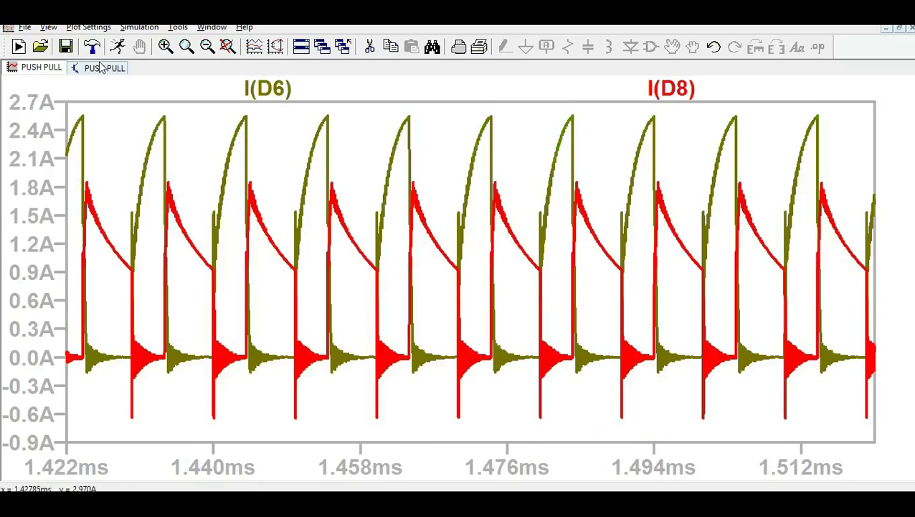
- Probe the voltage across secondary winding L7, and maximize the schematic window after rerunning the simulation with V(vo) plotted
{"action": "left_click", "coordinate": [100, 69]}
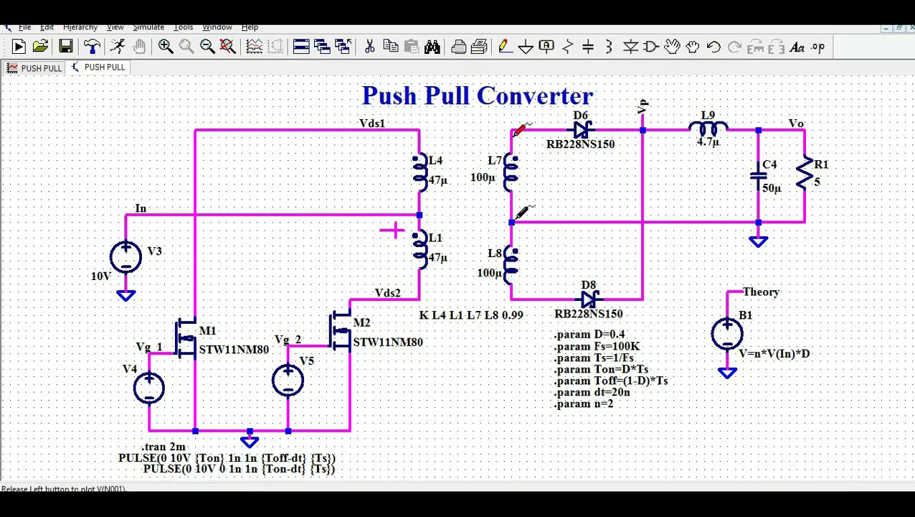
{"action": "left_click", "coordinate": [48, 68]}
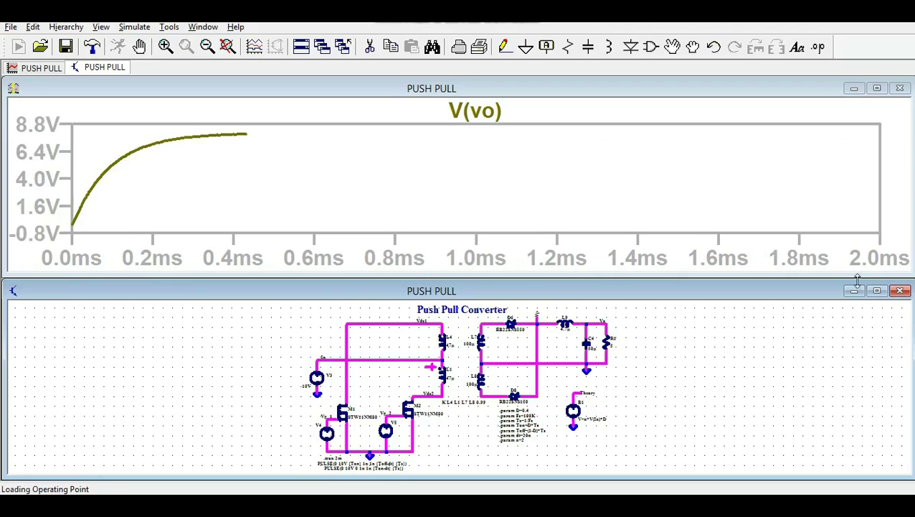
{"action": "left_click", "coordinate": [876, 290]}
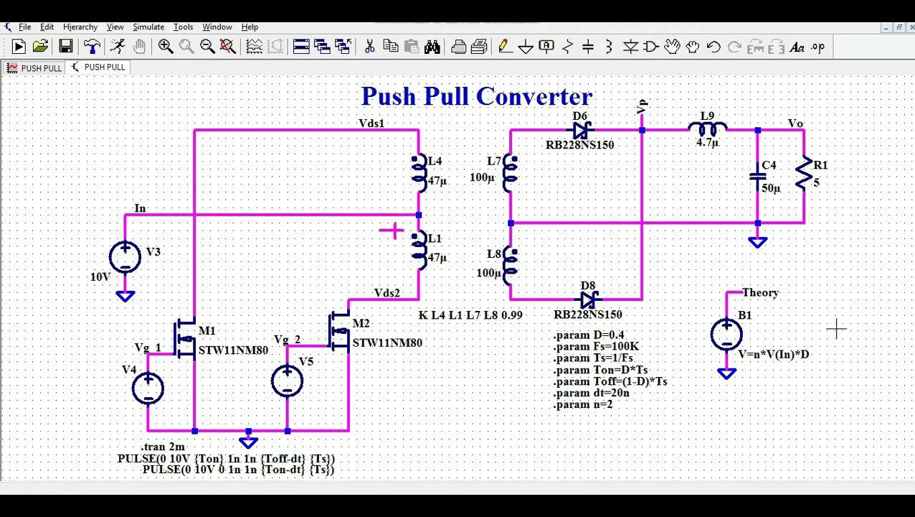